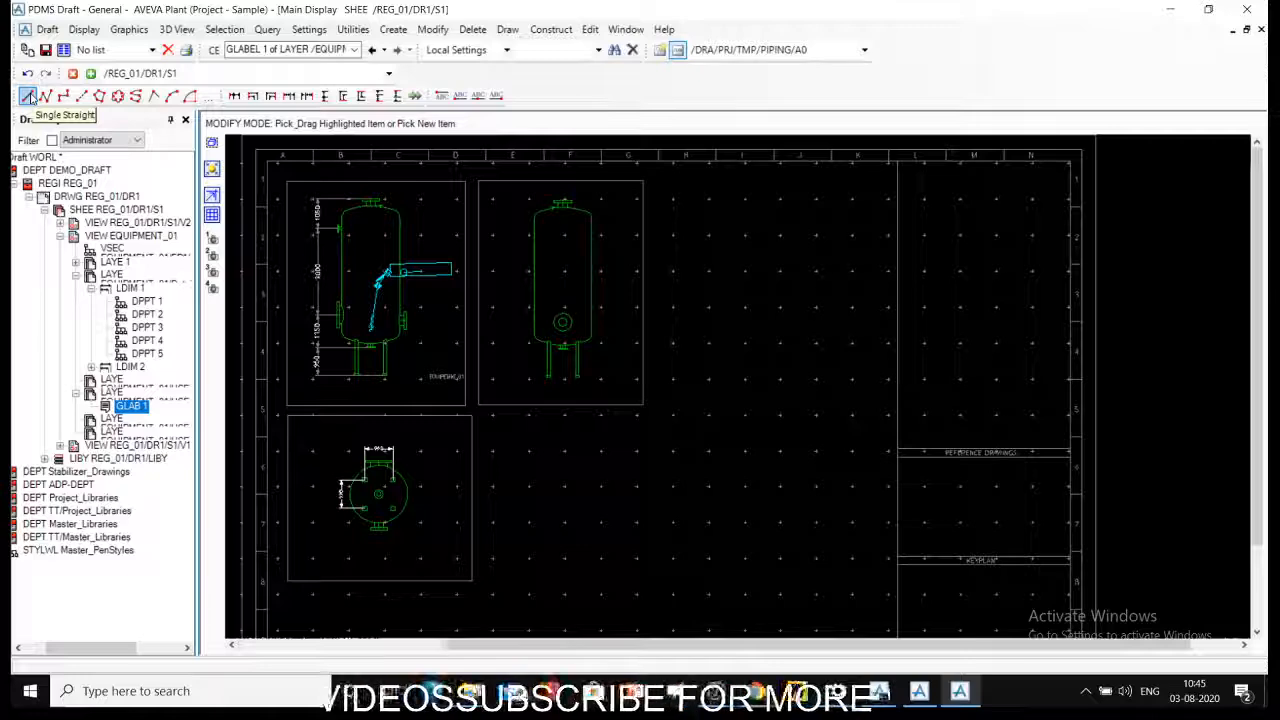
- Try to start a single straight line with label GLAB 1 and with view EQUIPMENT_01 as the current element
left_click(630, 366)
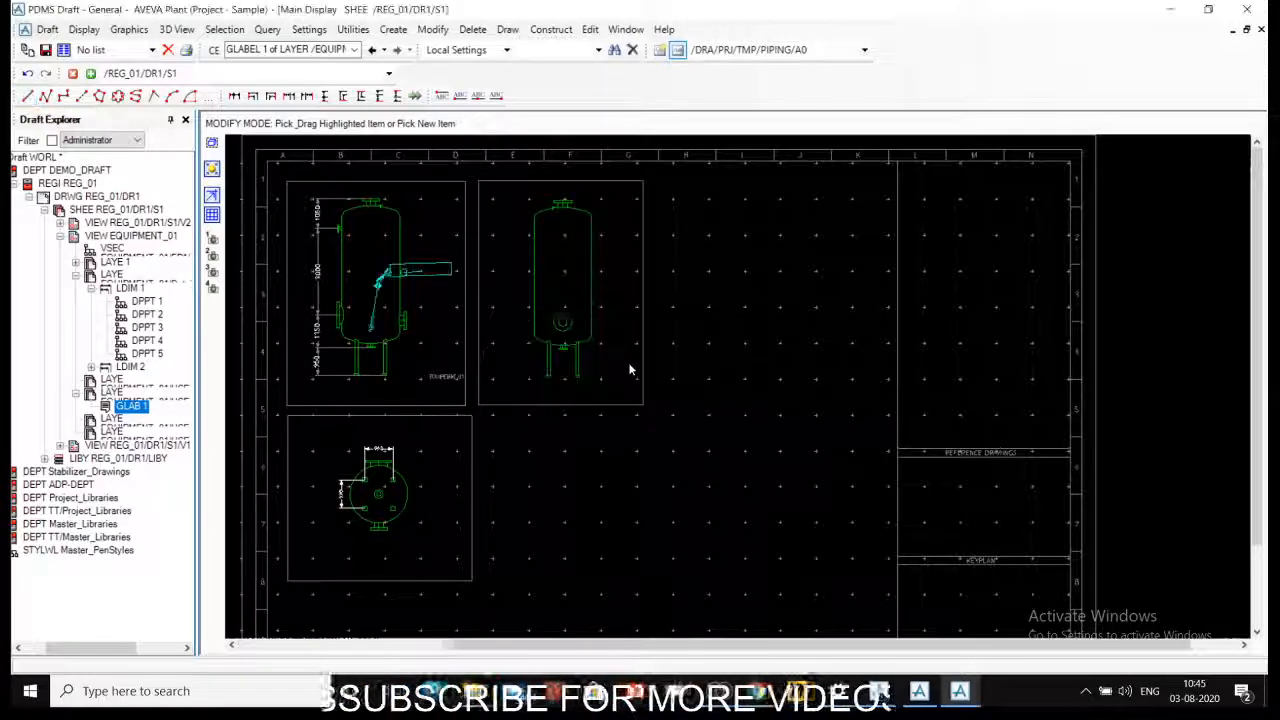
left_click(706, 274)
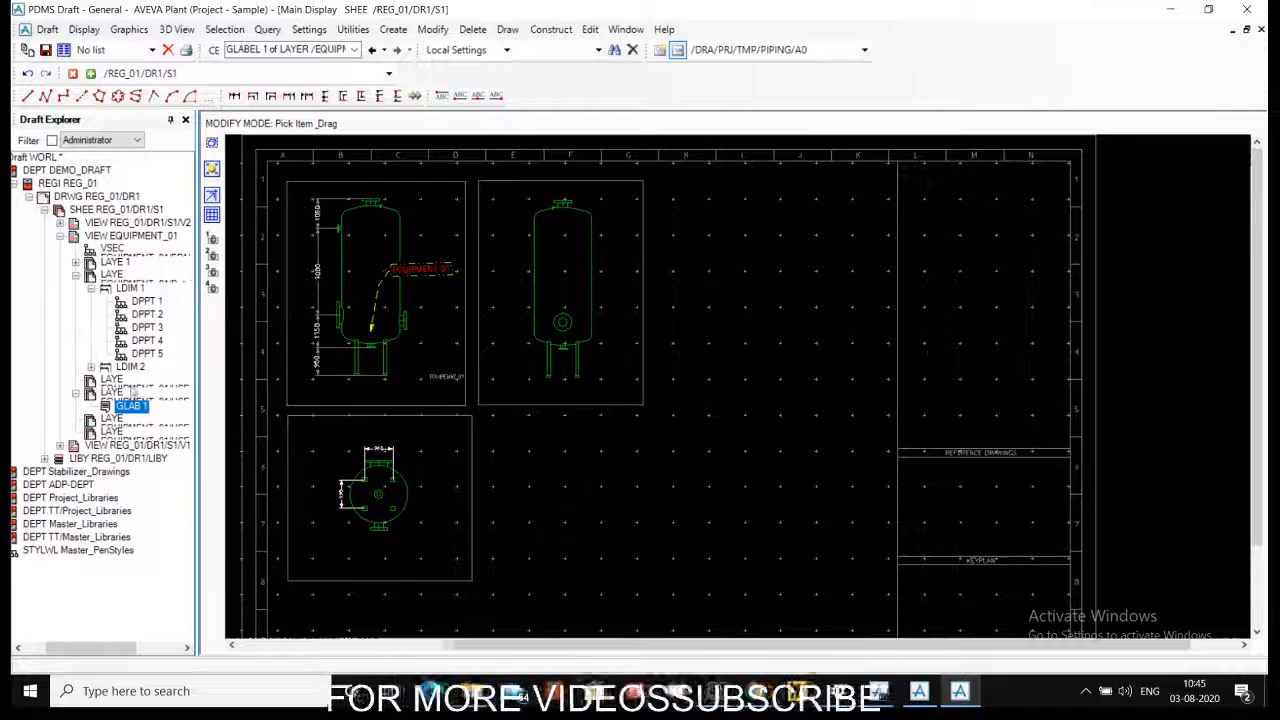
left_click(27, 95)
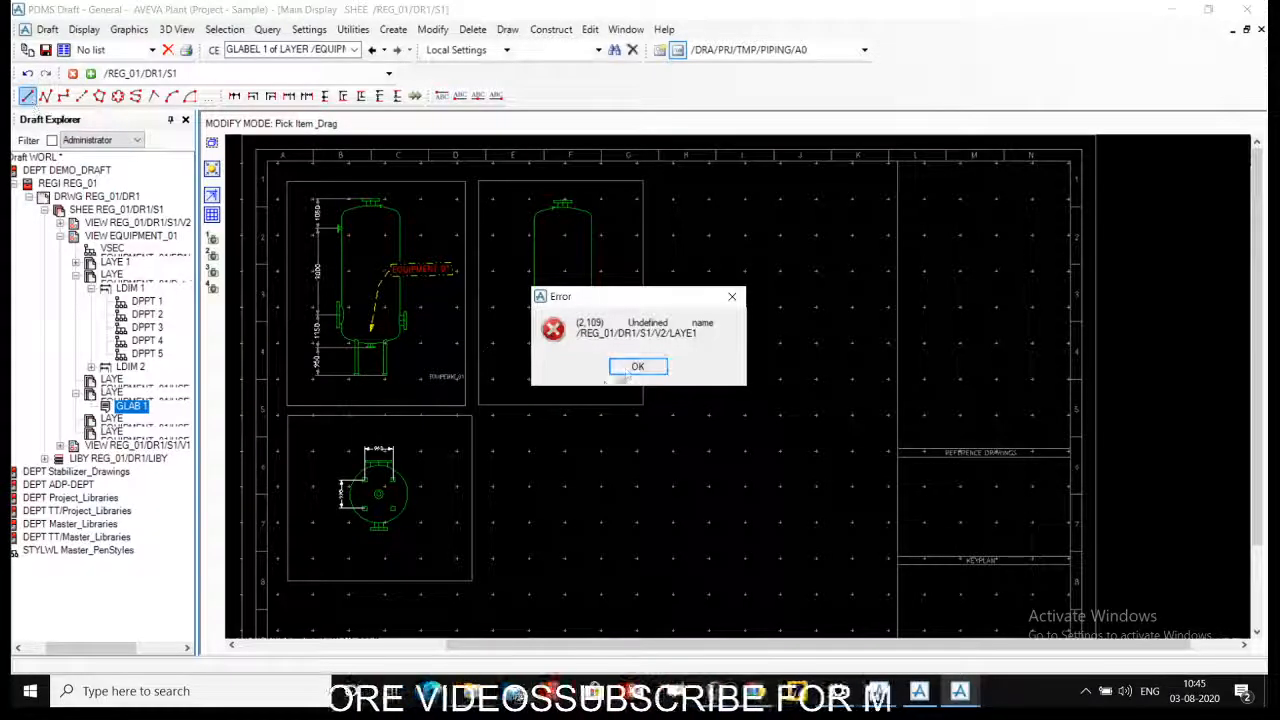
left_click(626, 369)
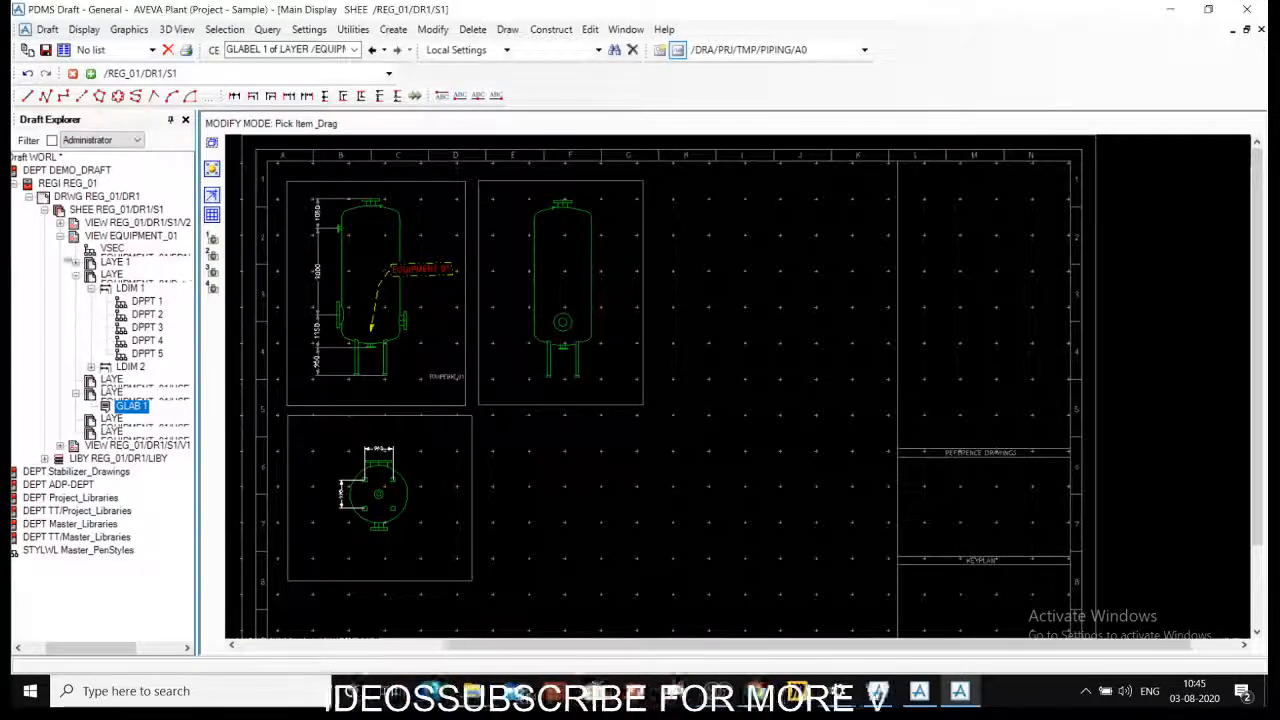
left_click(112, 236)
left_click(27, 95)
left_click(632, 366)
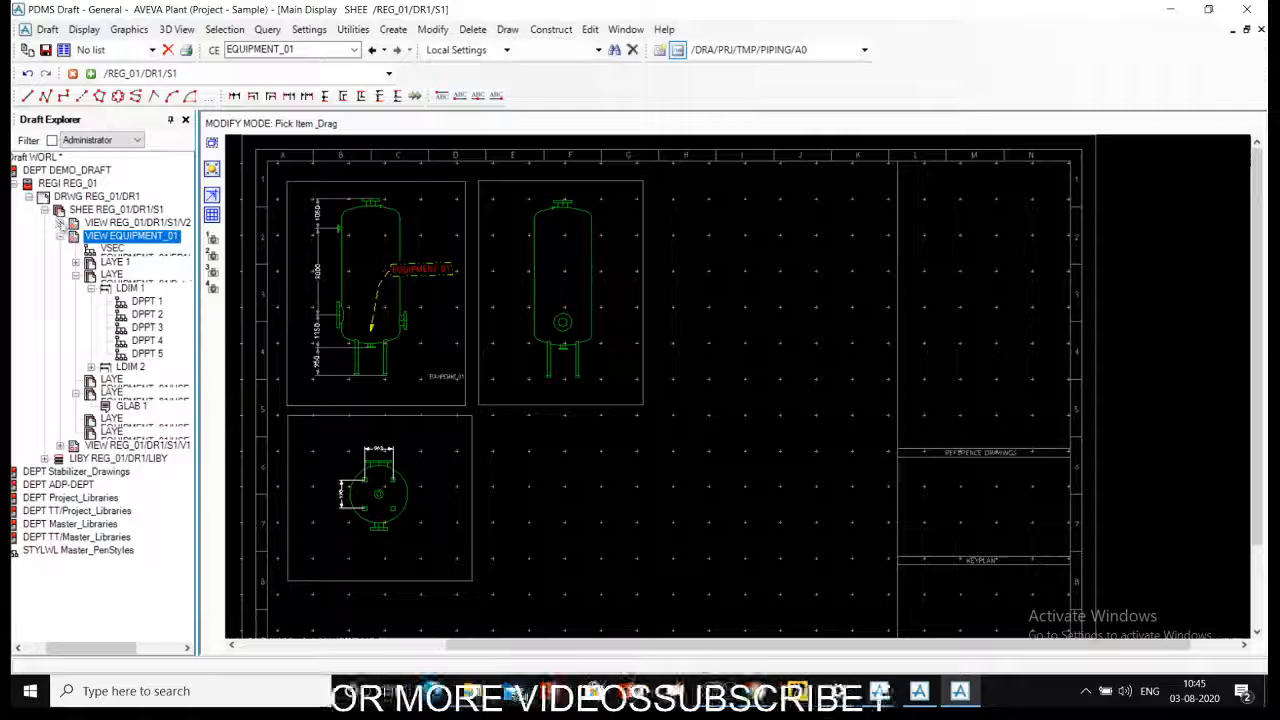
- Try to start a single straight line with the user layers of view REG_01/DR1/S1/V2 as the current element
left_click(60, 222)
left_click(110, 250)
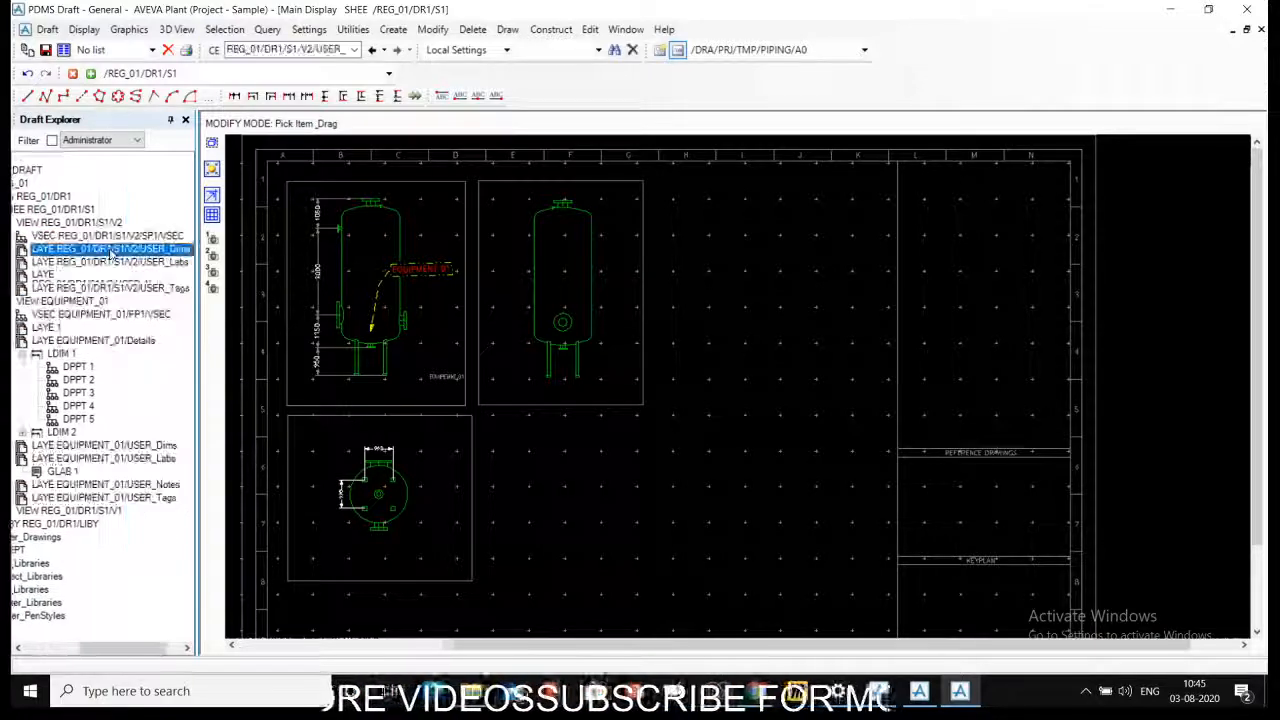
left_click(105, 264)
left_click(90, 273)
left_click(27, 96)
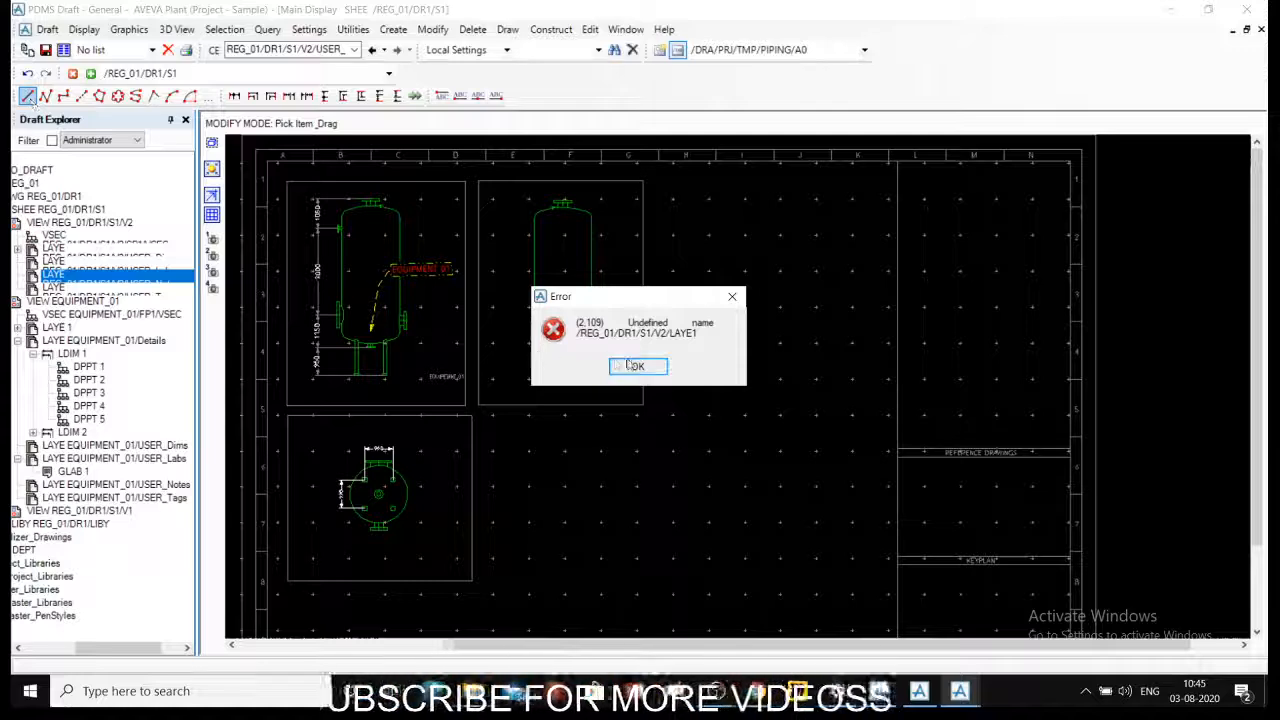
left_click(635, 369)
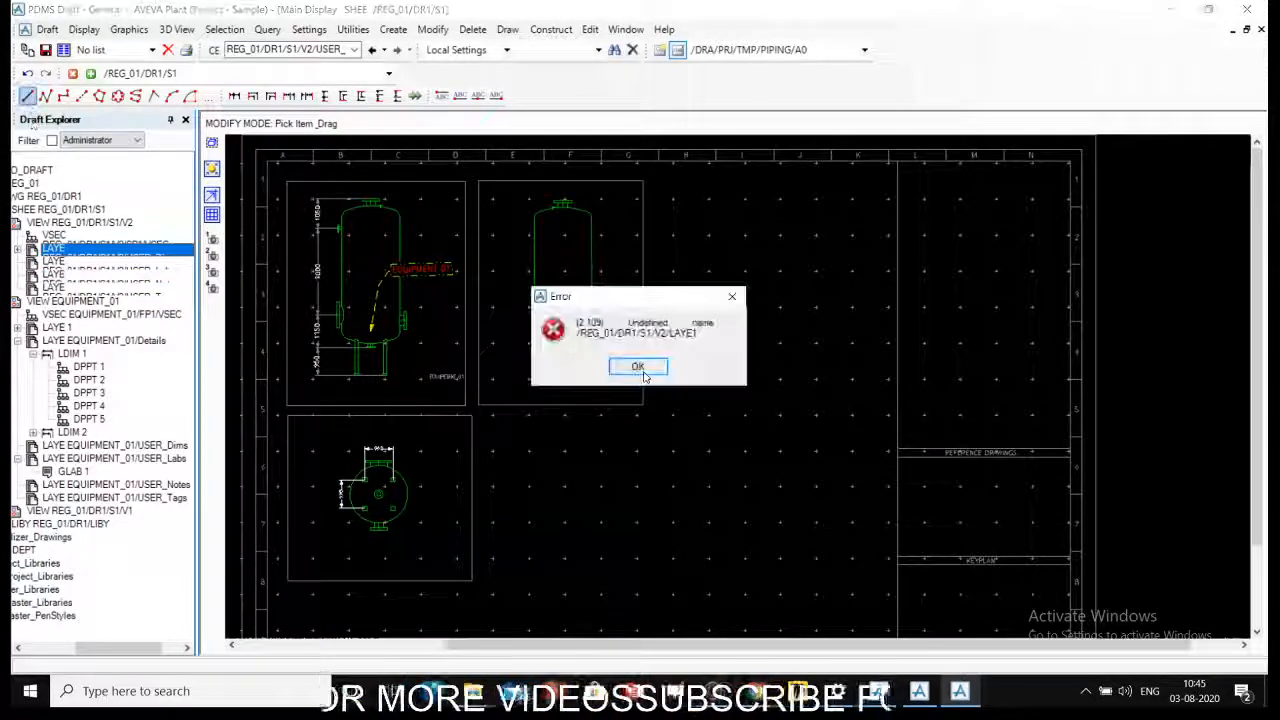
left_click(638, 368)
right_click(663, 344)
left_click(645, 432)
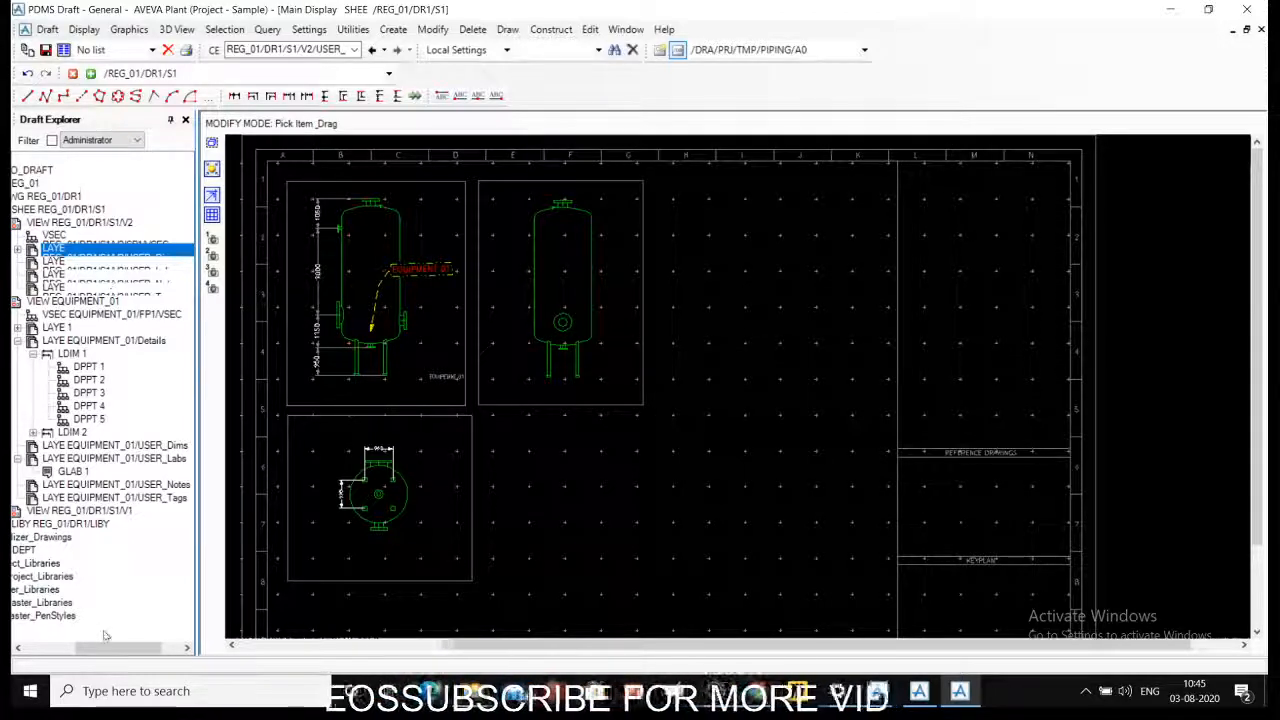
mouse_move(105, 648)
left_mouse_down()
mouse_move(45, 648)
mouse_move(89, 648)
left_mouse_up()
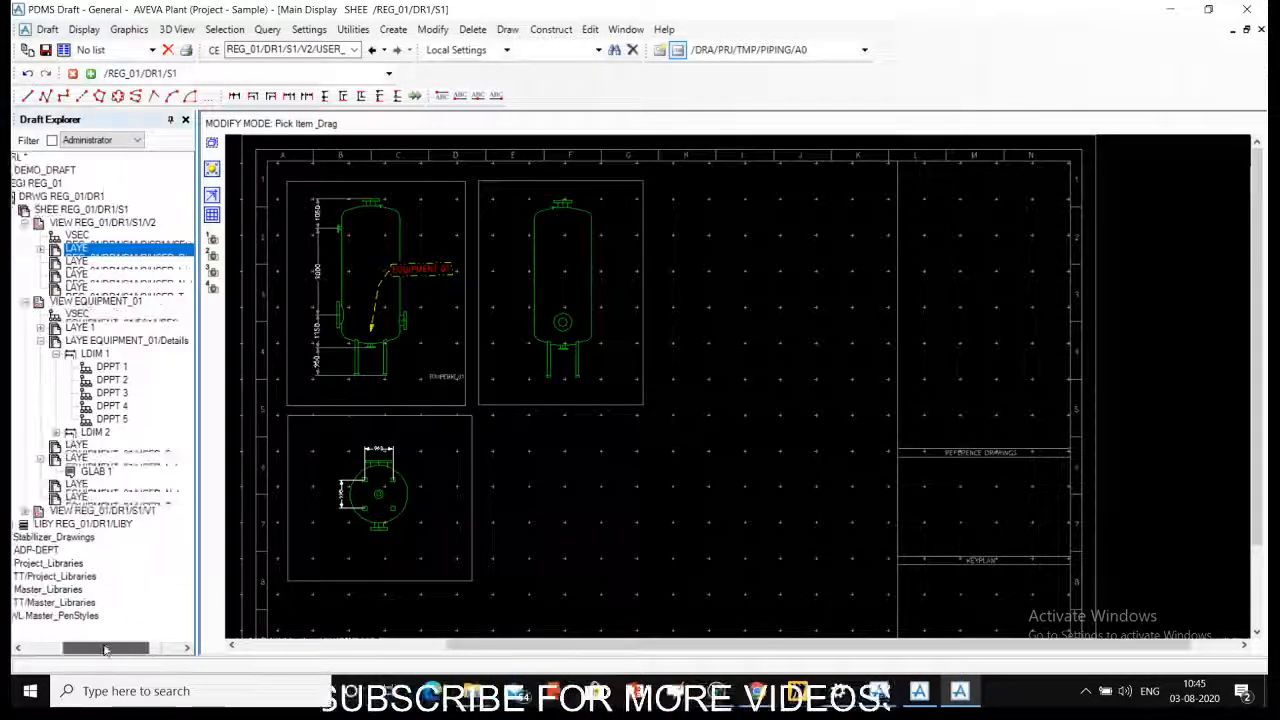
left_click(98, 448)
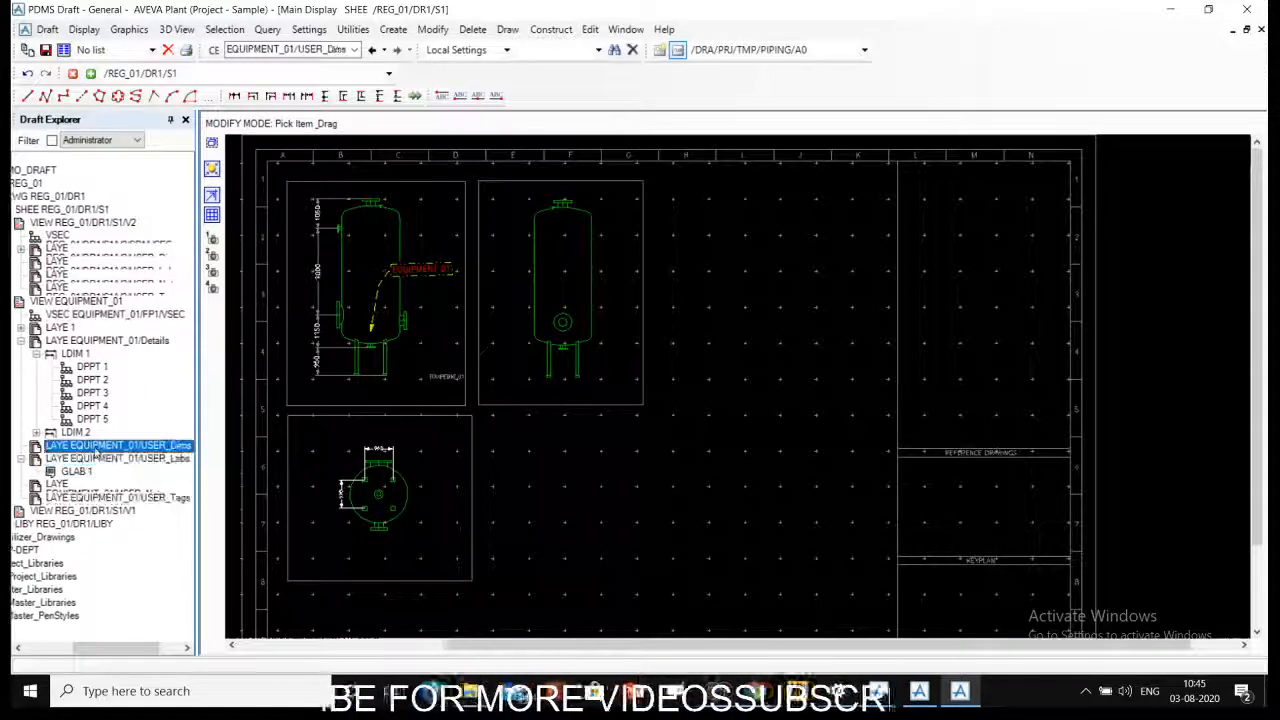
left_click(80, 498)
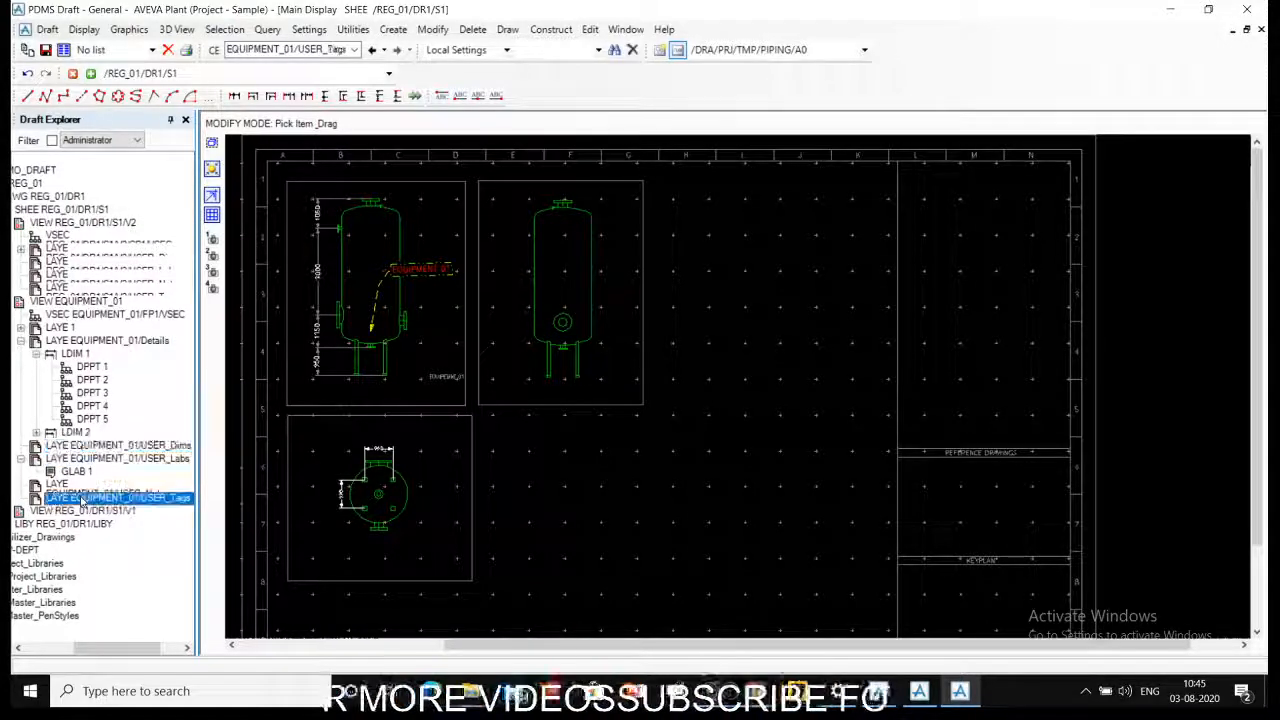
- Create a new note on sheet REG_01/DR1/S1 to hold the line geometry
left_click(75, 222)
left_click(393, 29)
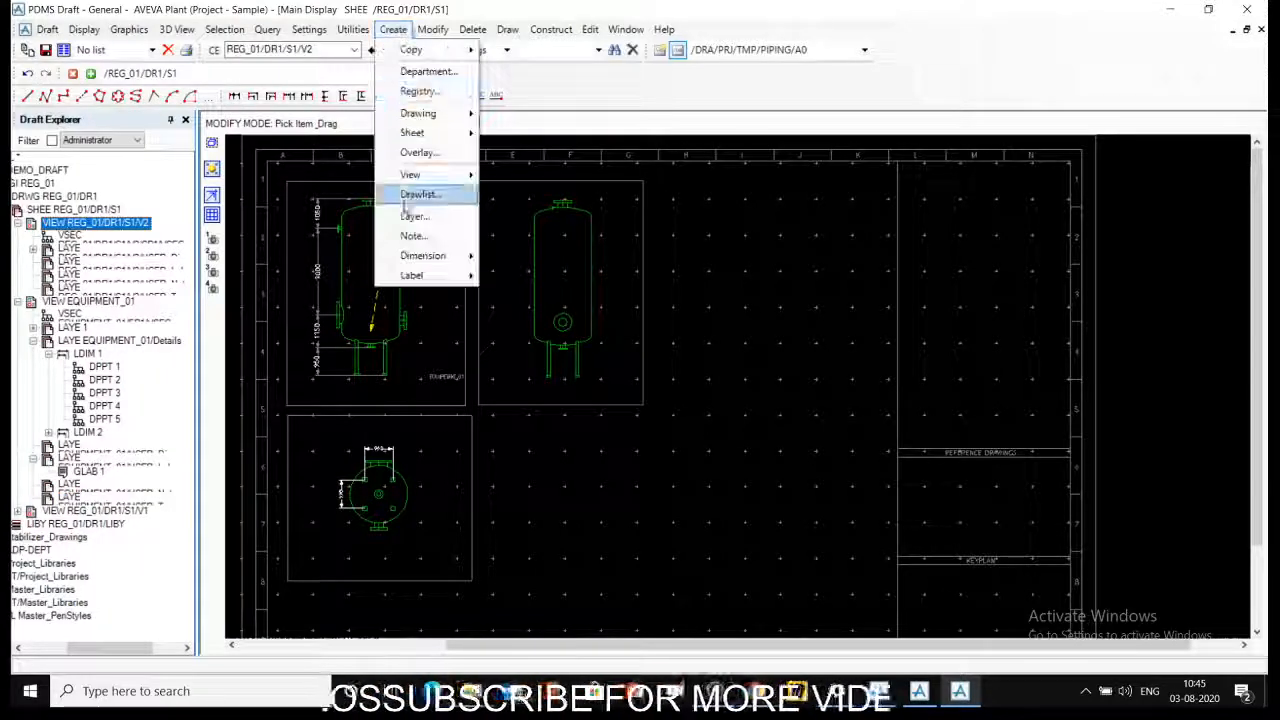
left_click(413, 237)
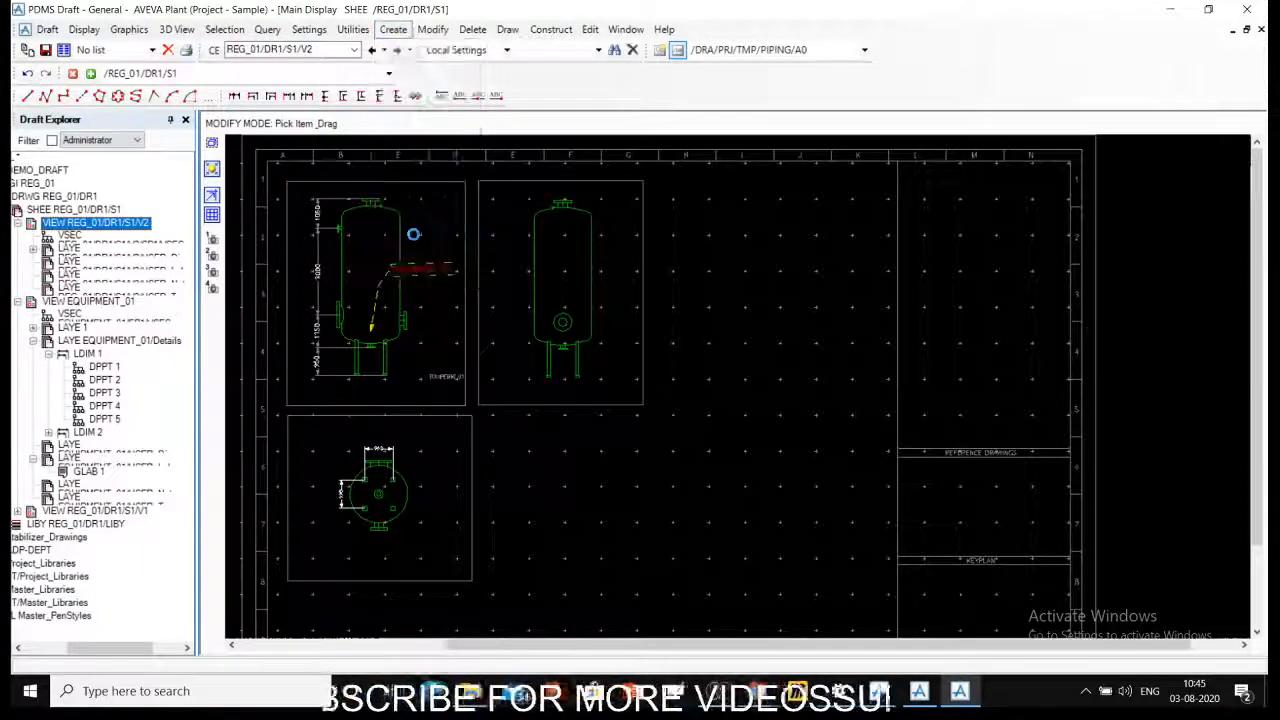
left_click(42, 69)
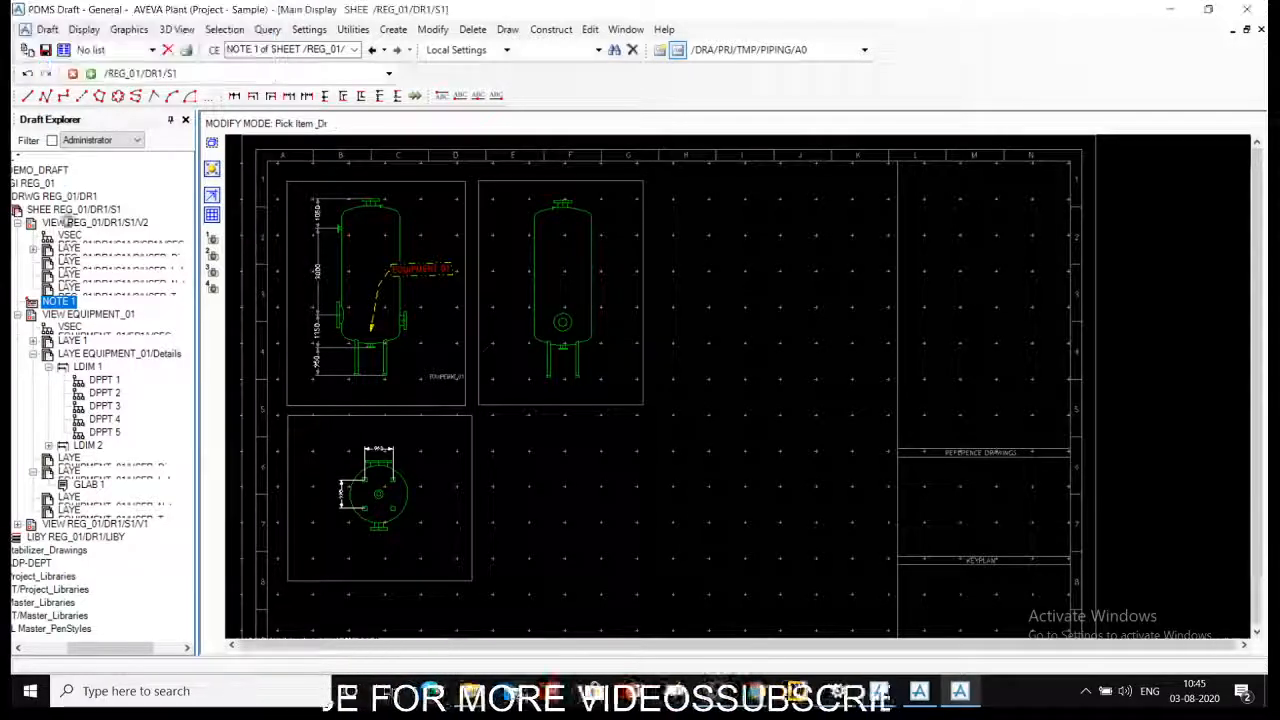
- Cancel line creation and turn on the sheet's grid with snapping
left_click(45, 95)
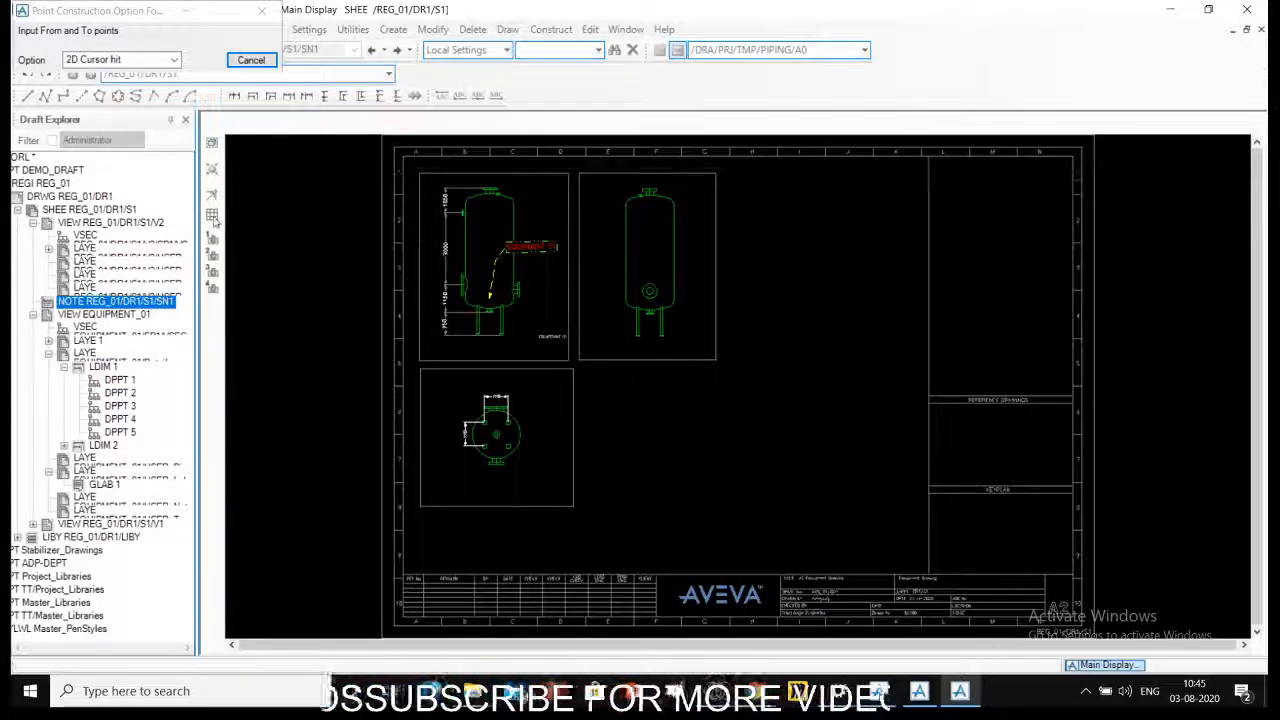
left_click(250, 61)
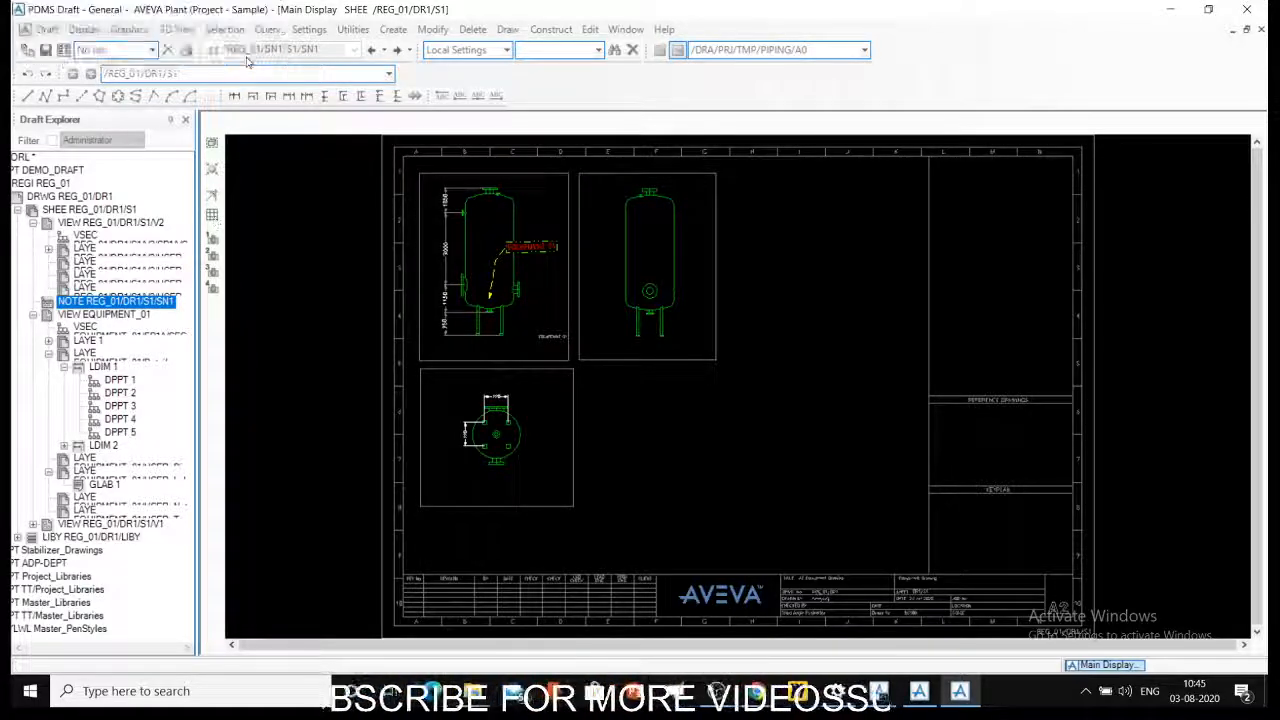
left_click(212, 196)
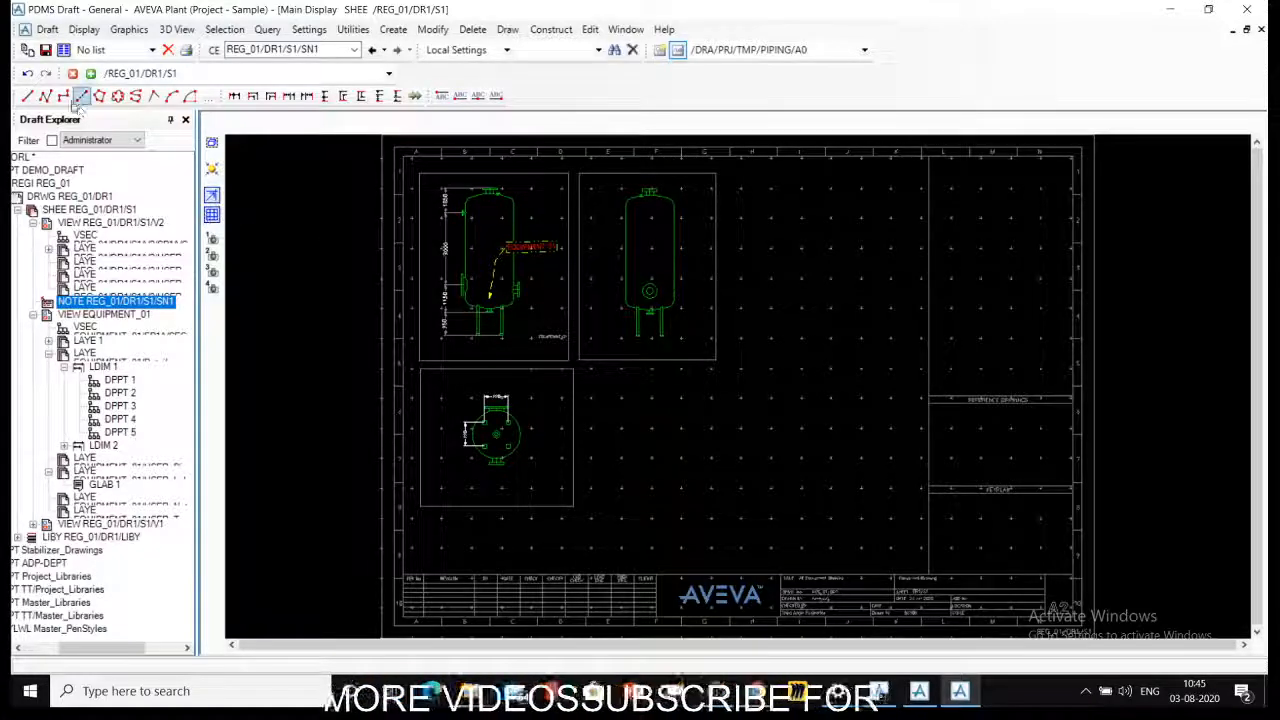
- Draw a closed six-sided L-shaped outline from single straight lines between grid points in the empty area beside the second vessel view
left_click(28, 97)
middle_click_drag(748, 286, 936, 363)
scroll(813, 373, "down", 1)
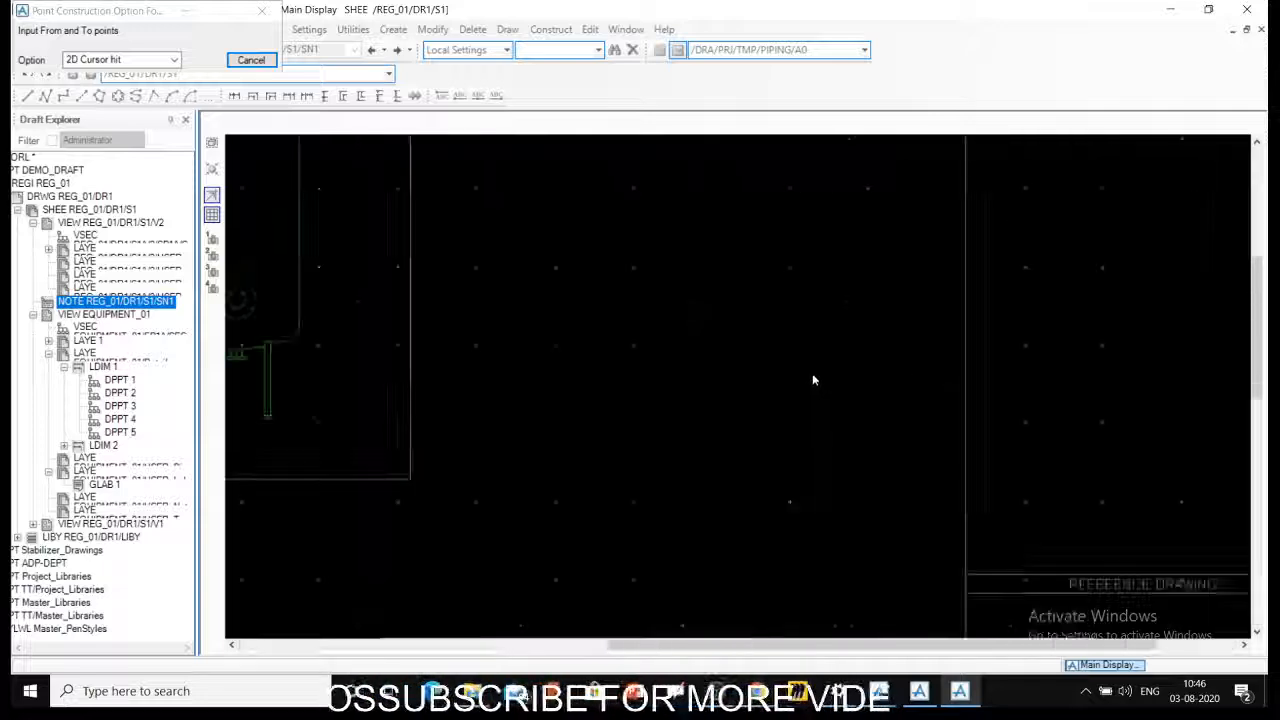
left_click(632, 350)
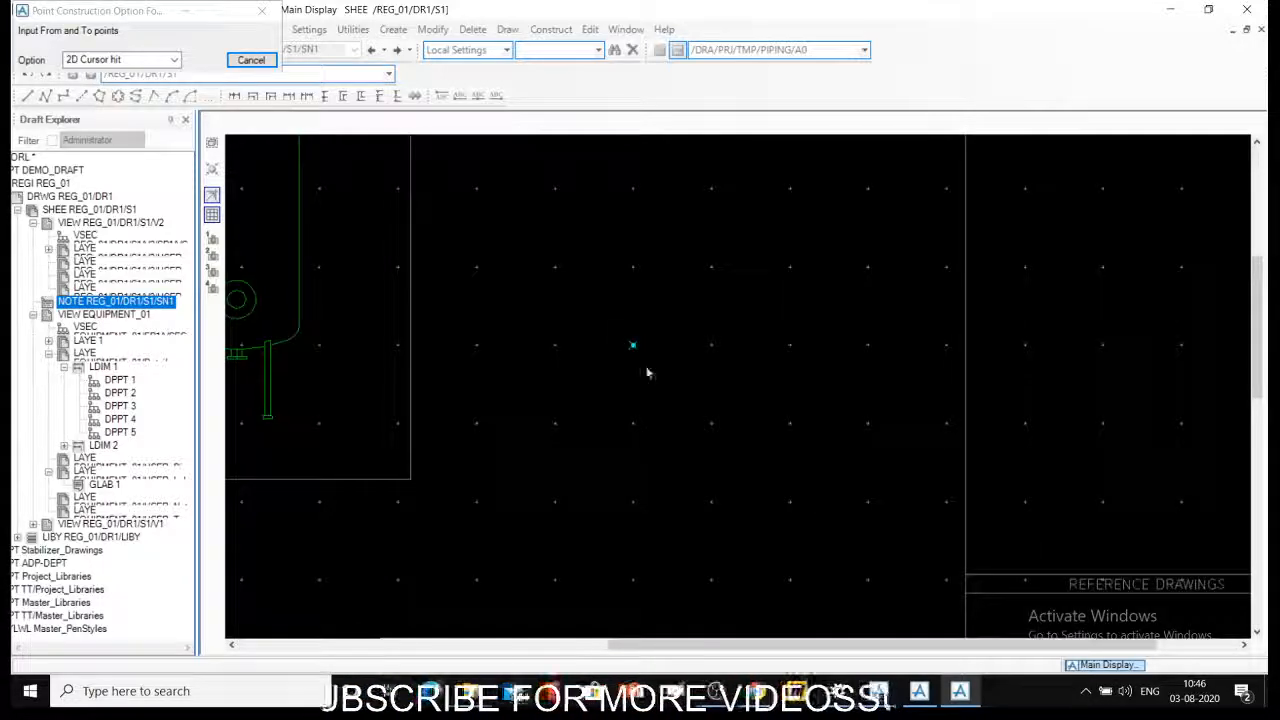
left_click(632, 428)
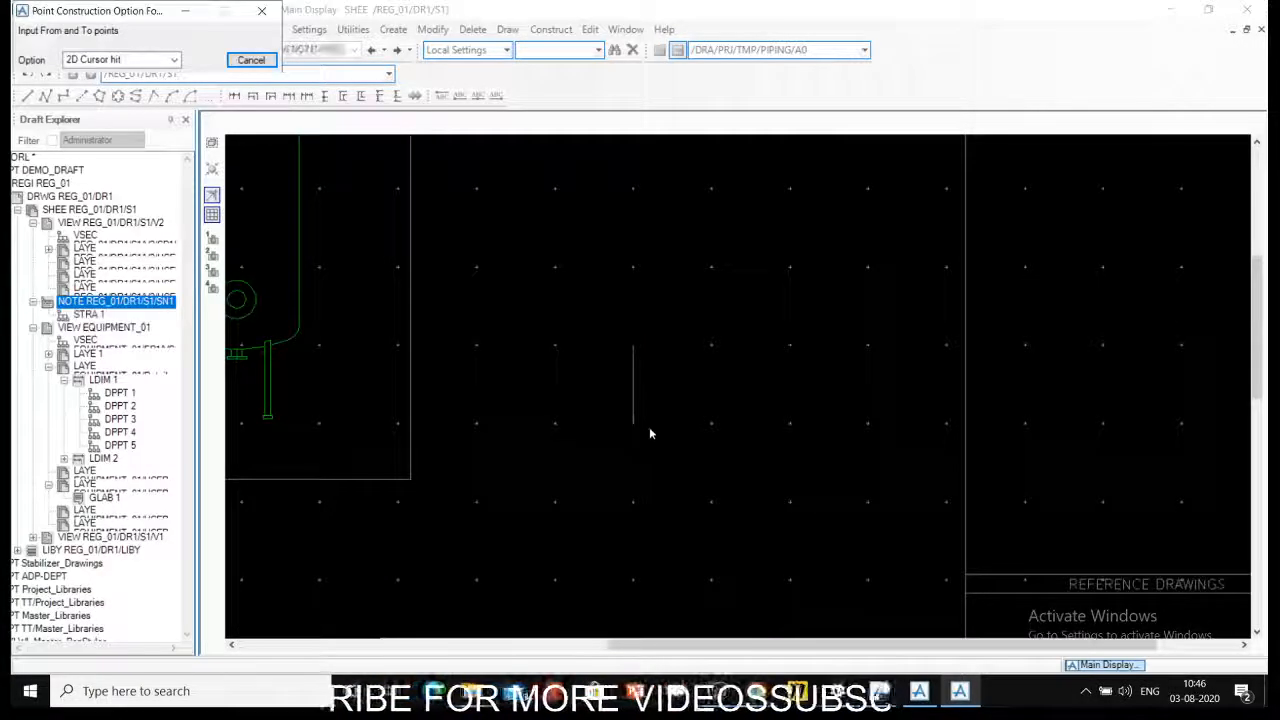
left_click(705, 426)
left_click(712, 502)
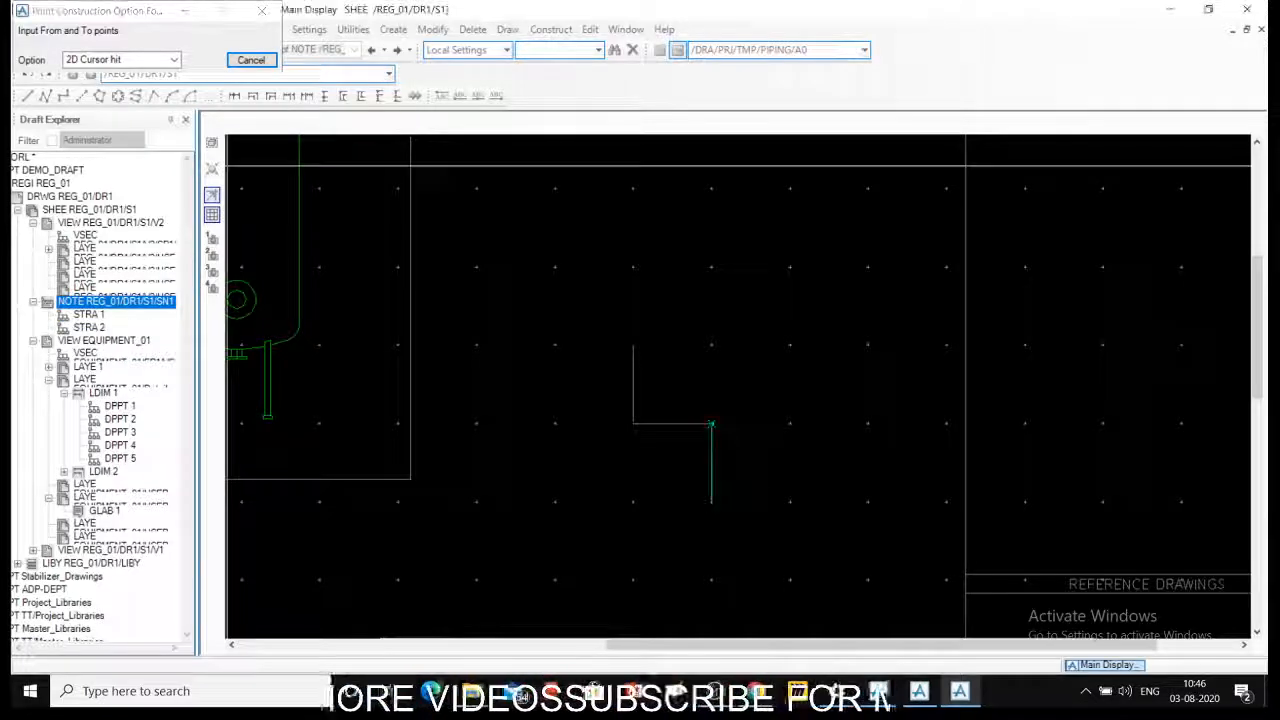
left_click(712, 504)
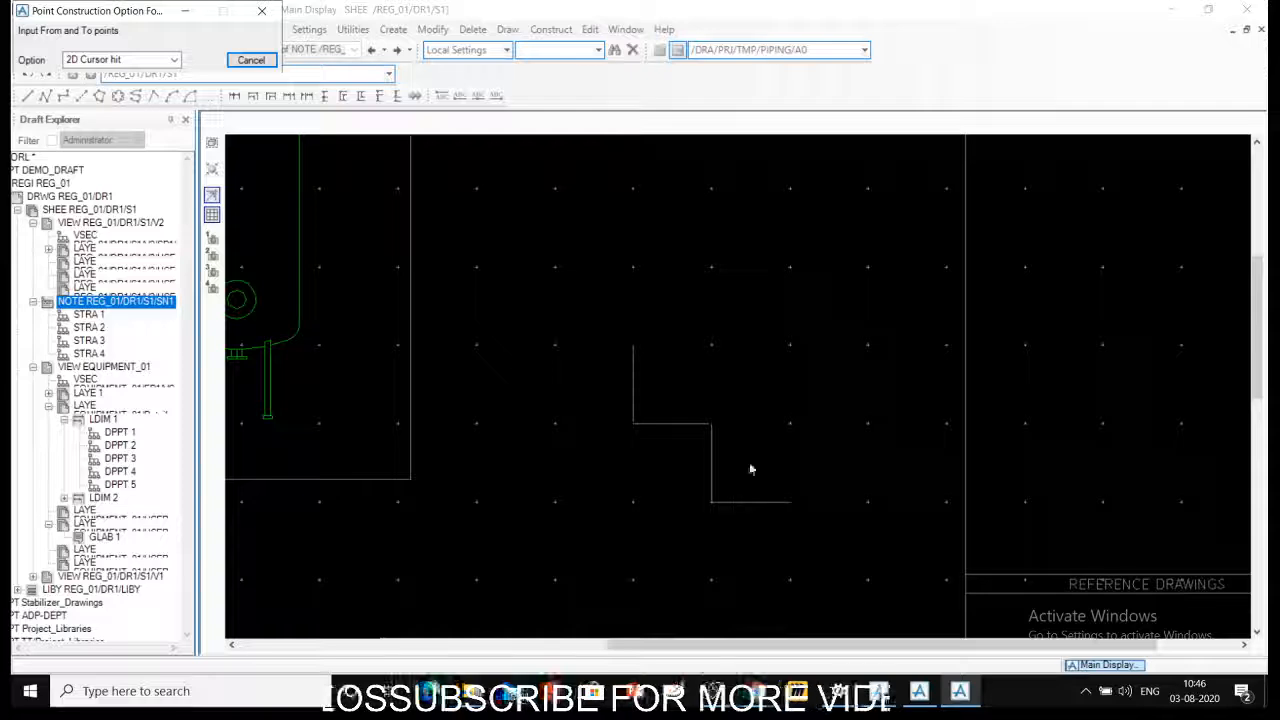
left_click(789, 503)
left_click(789, 348)
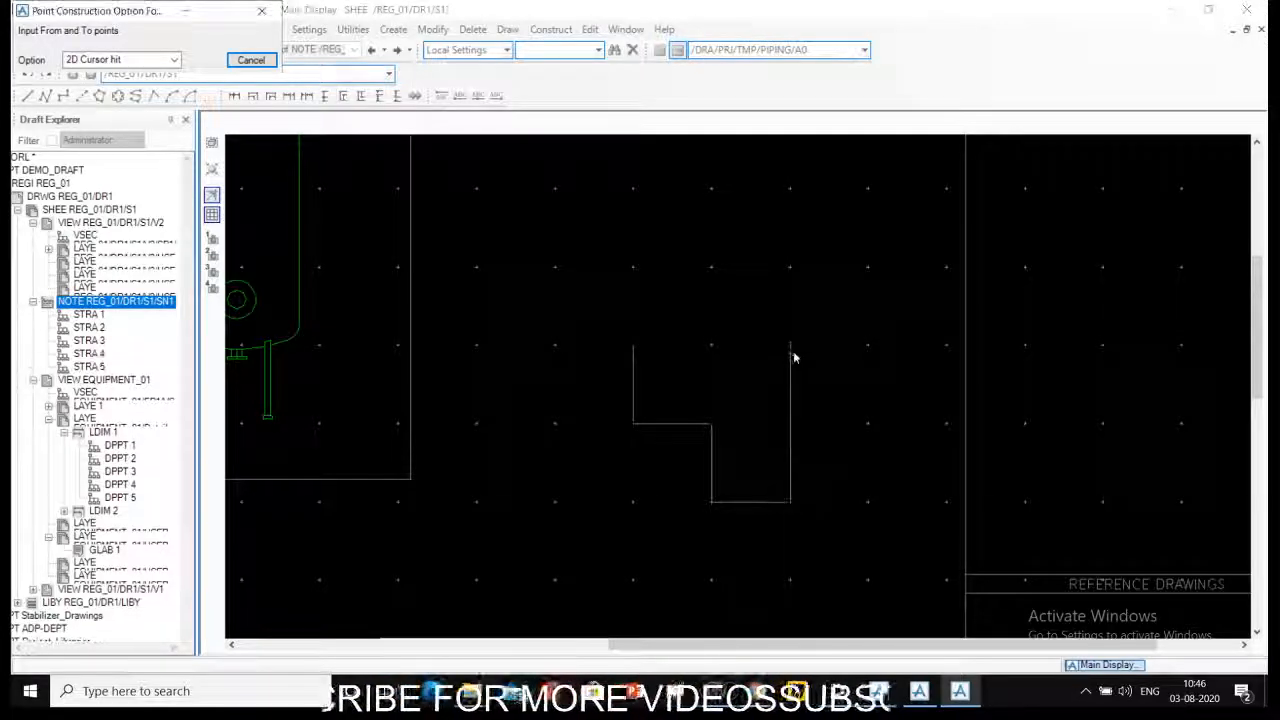
left_click(634, 348)
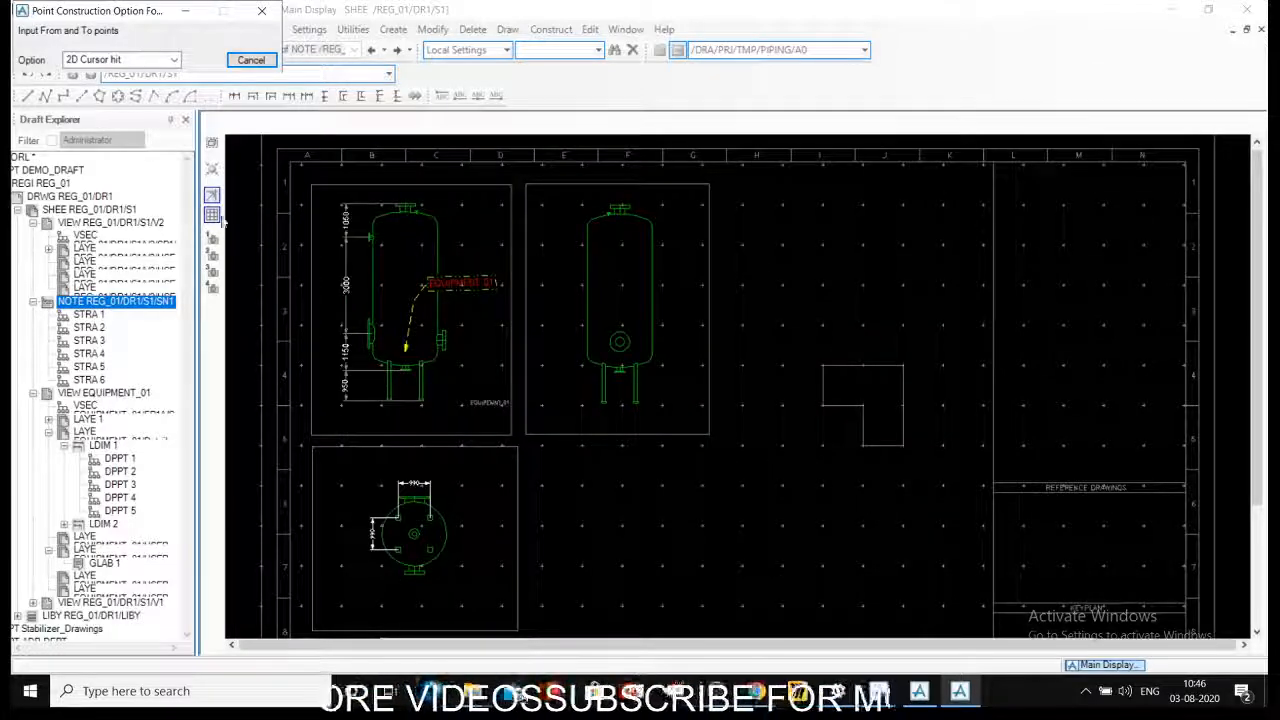
key("Escape")
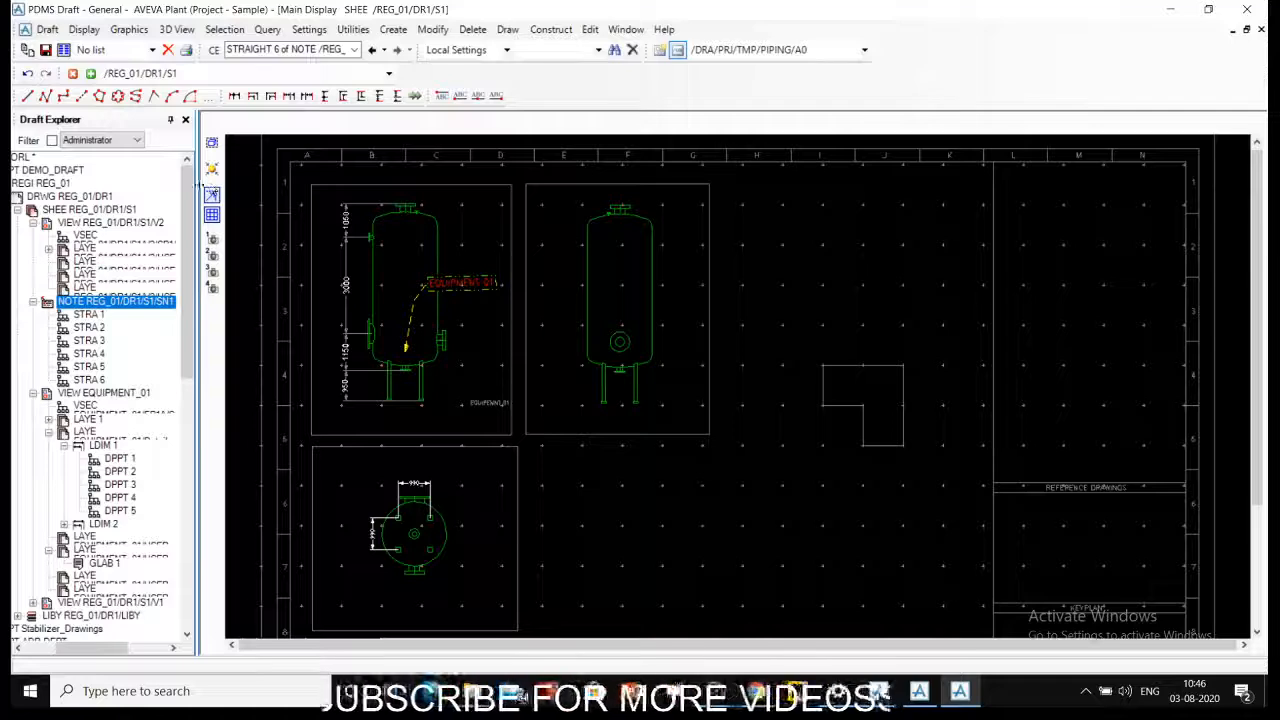
- Inspect the L-shaped outline up close and turn off the sheet's grid and snapping
middle_click_drag(803, 341, 941, 481)
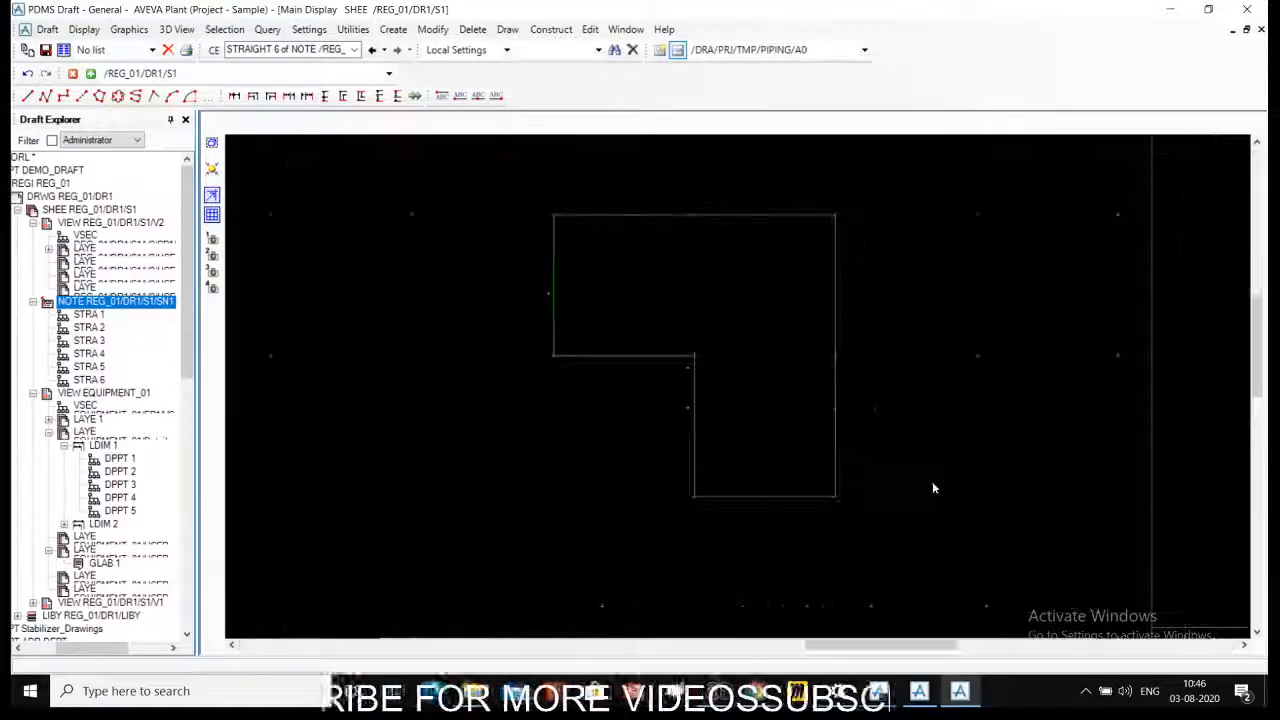
scroll(941, 483, "down", 4)
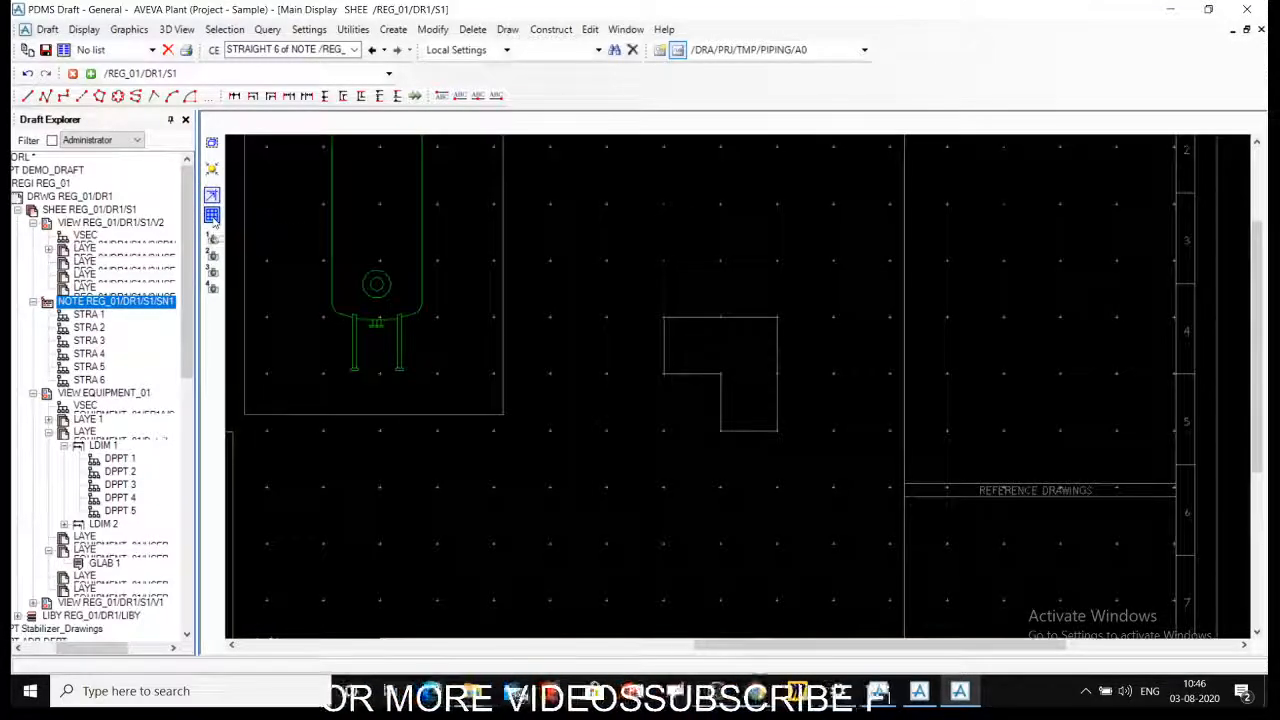
left_click(213, 215)
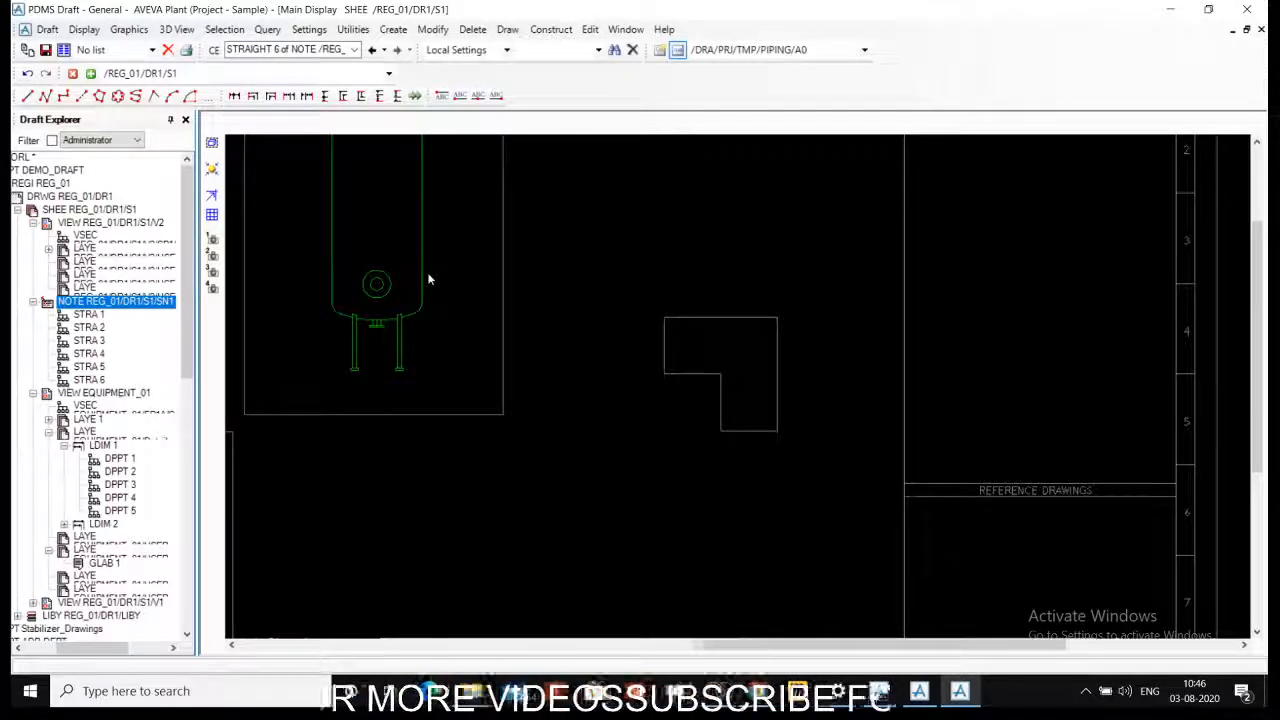
- Frame the dimensioned vessel elevation with the EQUIPMENT 01 label and store it as saved view 1
scroll(454, 339, "down", 4)
left_click_drag(392, 174, 541, 346)
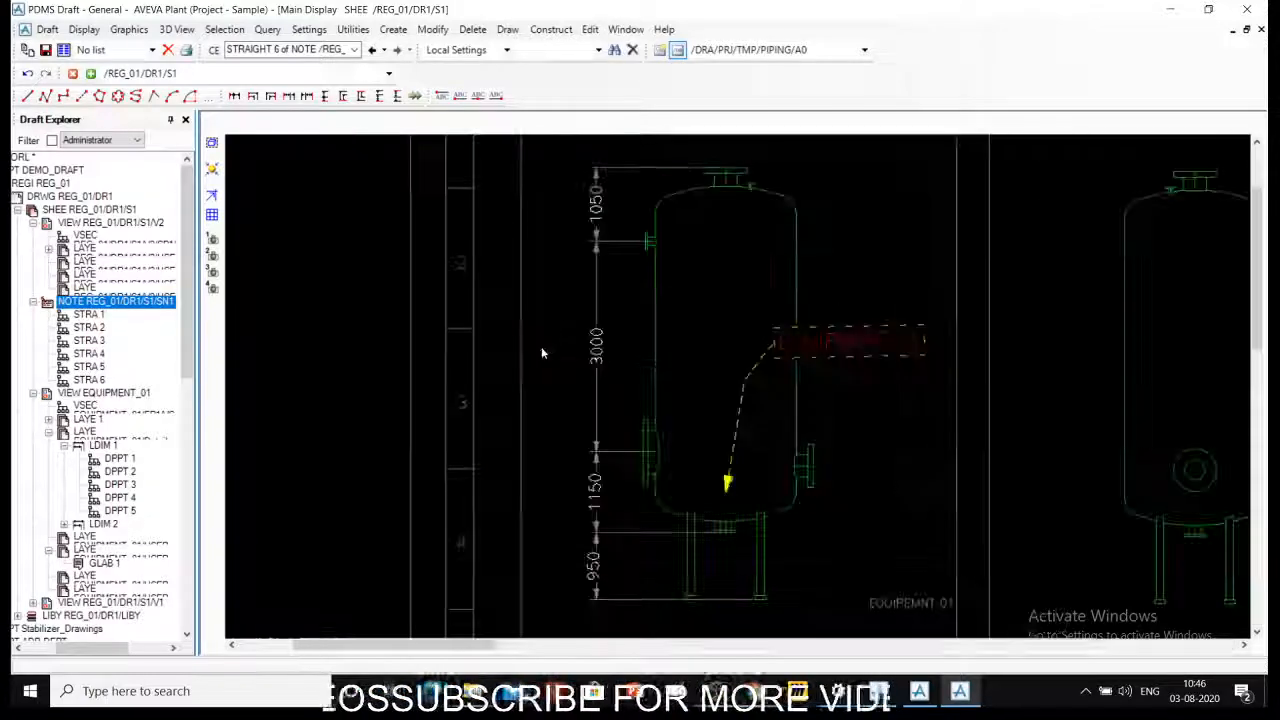
left_click(213, 238)
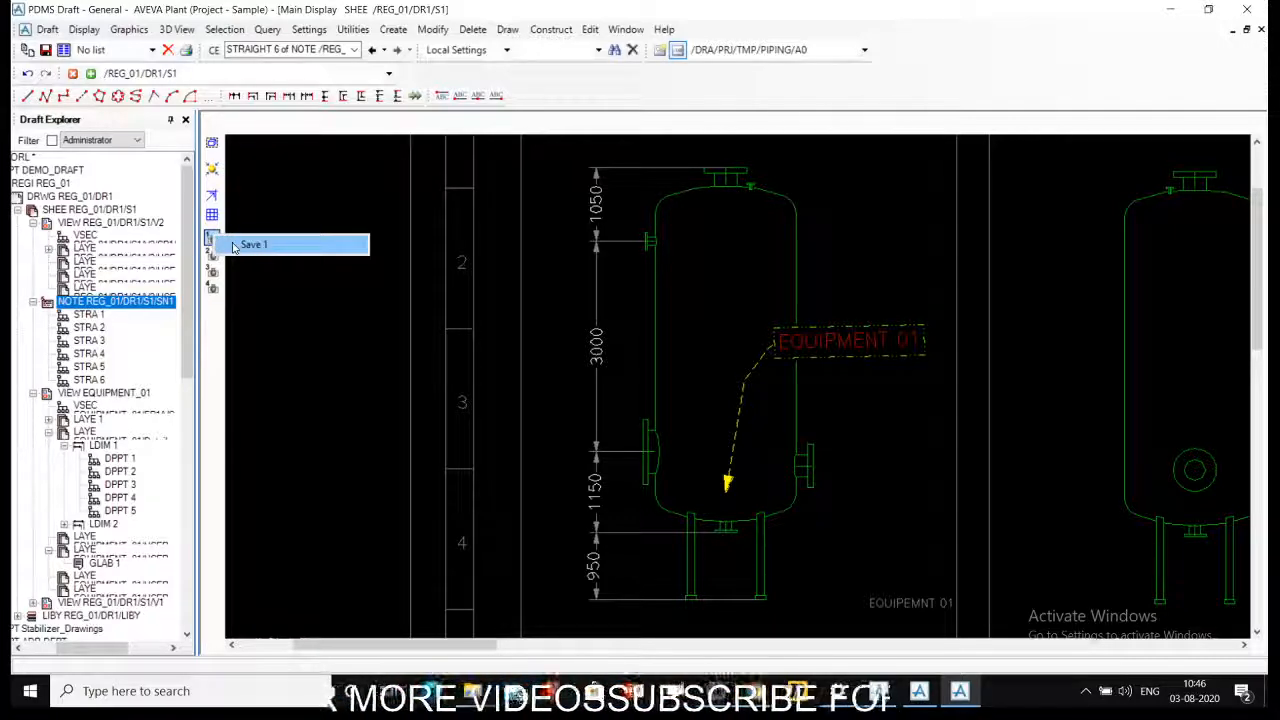
left_click(250, 245)
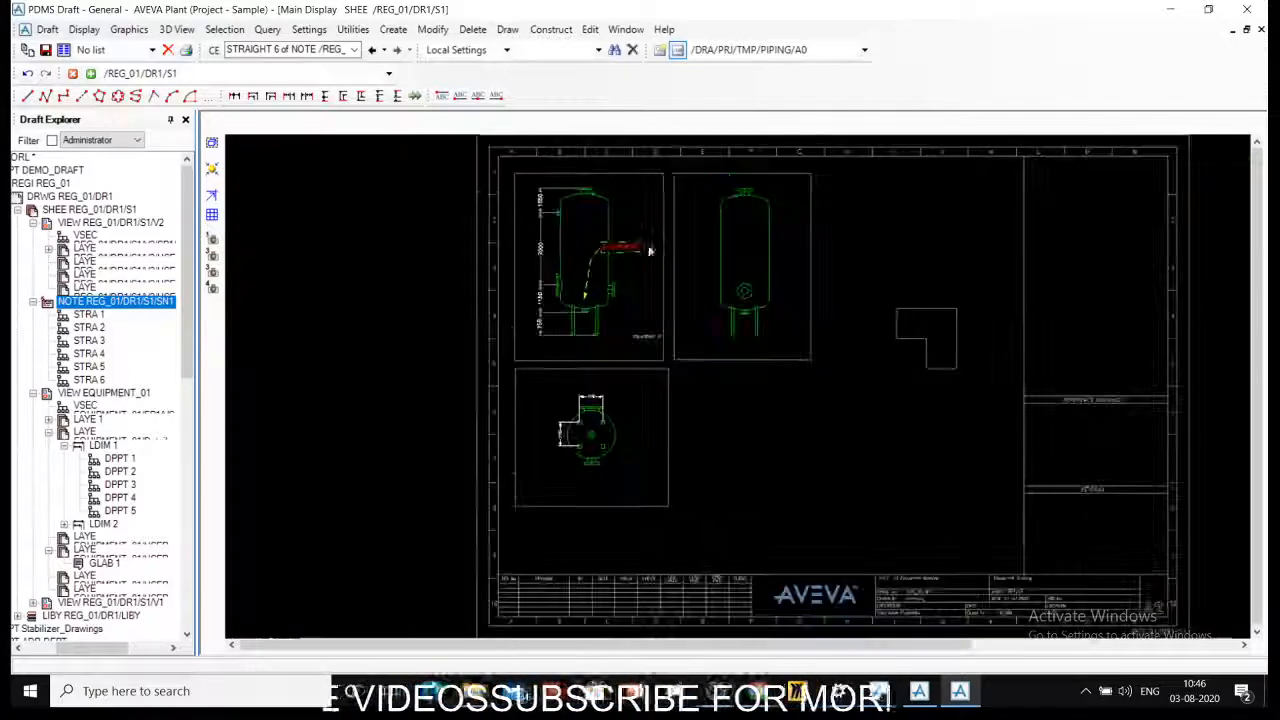
- Frame the second vessel elevation without dimensions and store it as saved view 2
left_click_drag(683, 178, 790, 358)
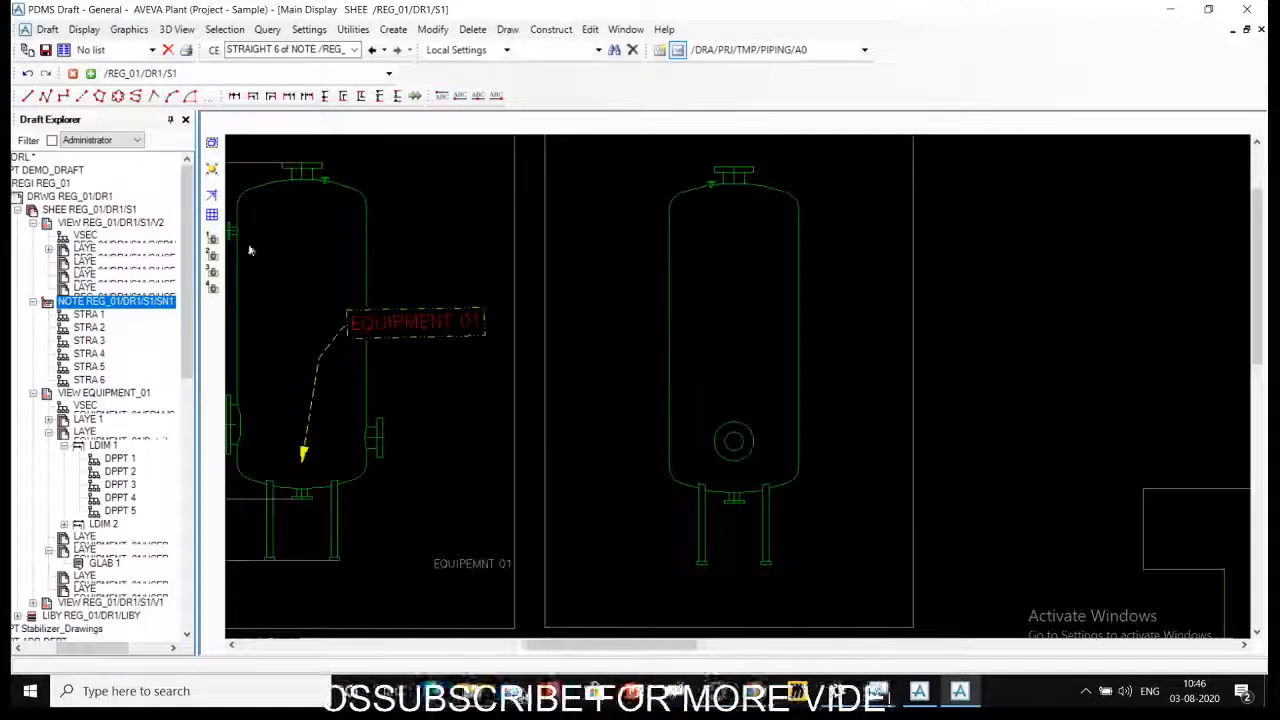
left_click(212, 255)
left_click(240, 270)
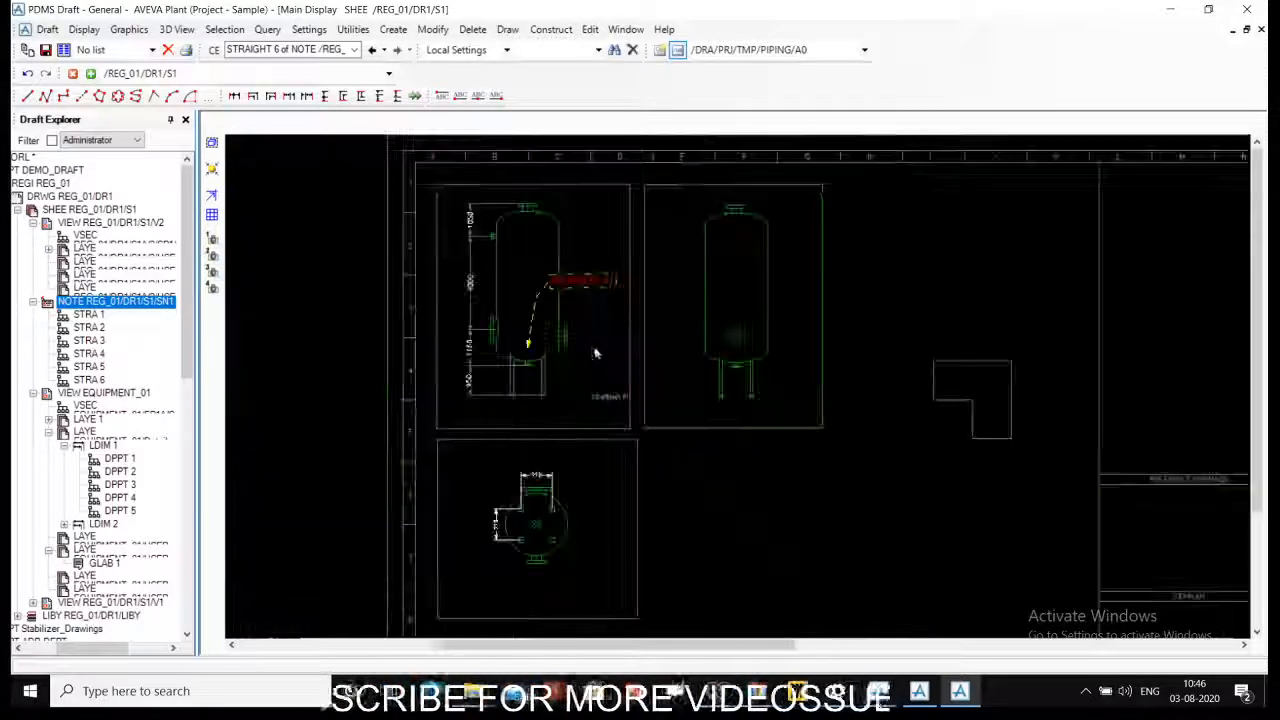
- Zoom in on the L-shaped outline and recall saved views 1 and 2 in turn to check them
middle_click_drag(884, 227, 1038, 397)
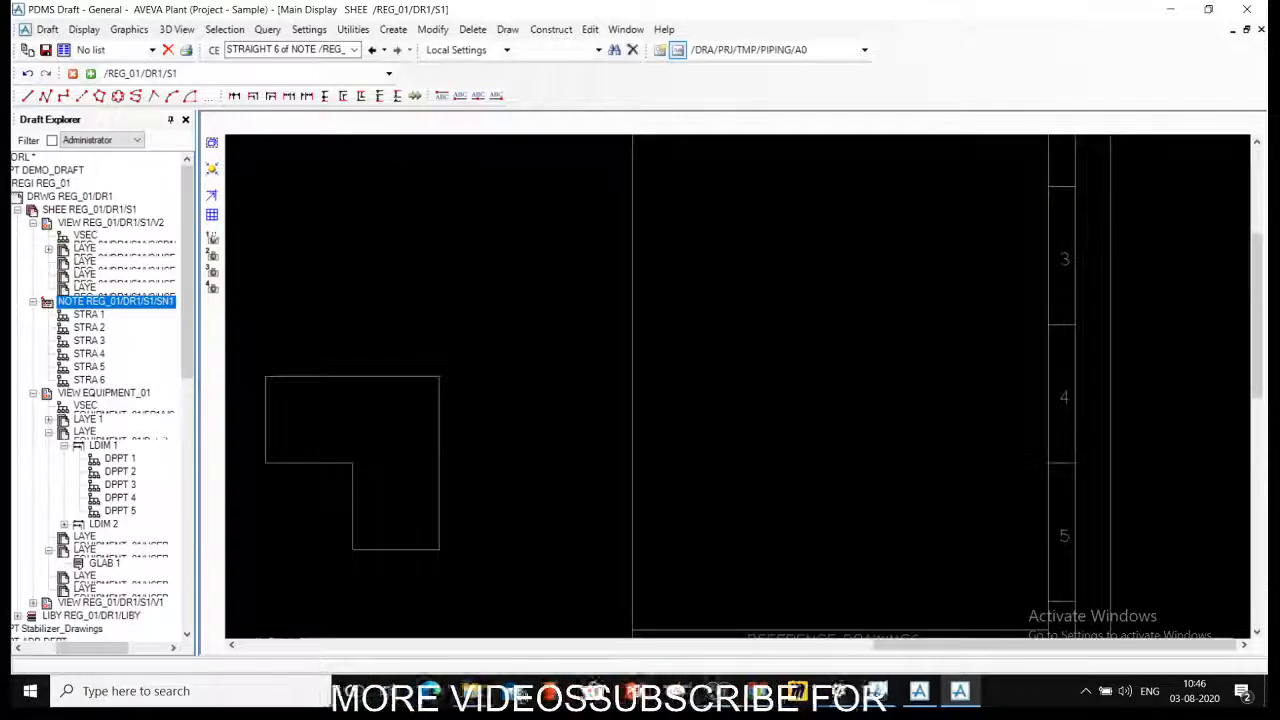
left_click(212, 237)
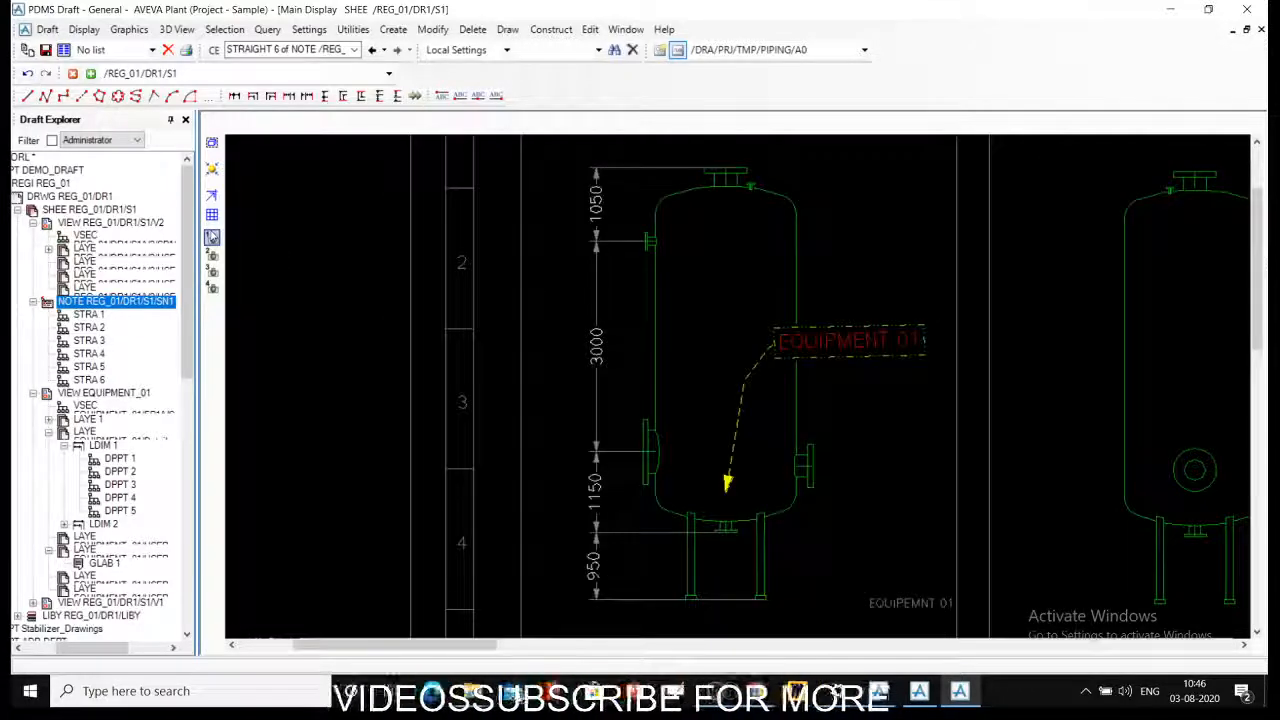
left_click(212, 254)
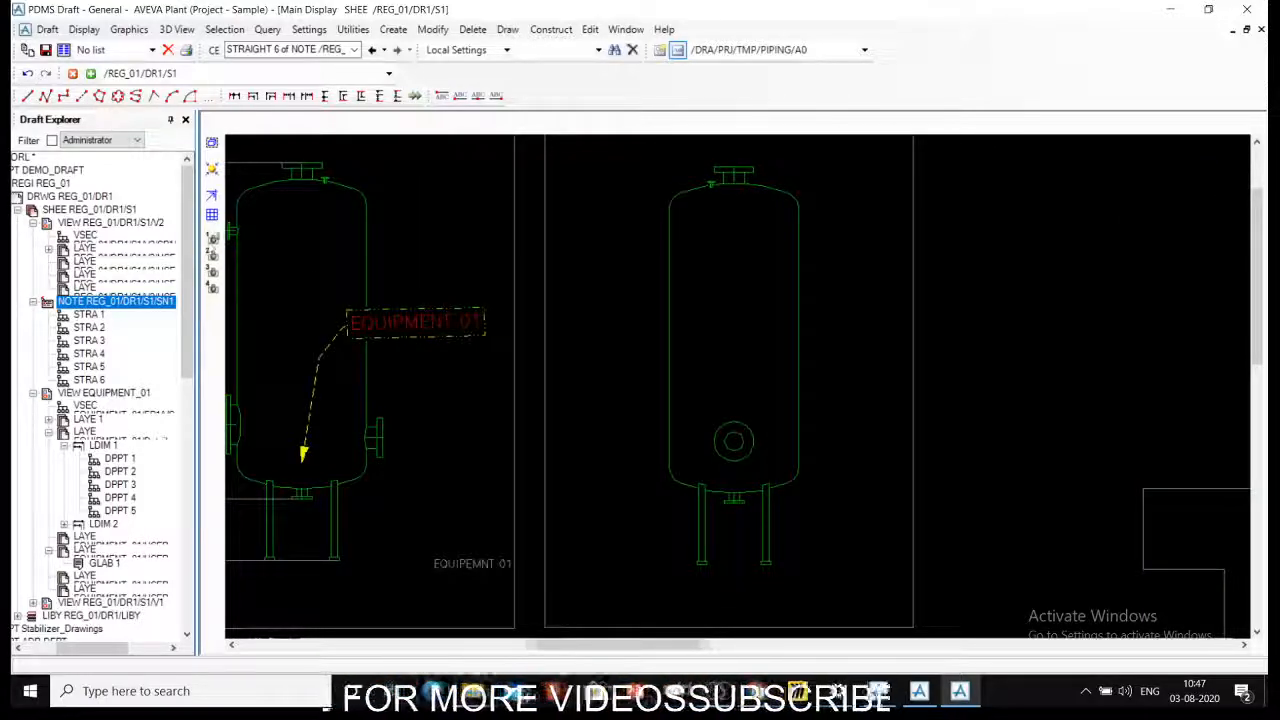
- Frame the vessel's plan view with its two 990 dimensions and store it as saved view 3
scroll(435, 312, "down", 4)
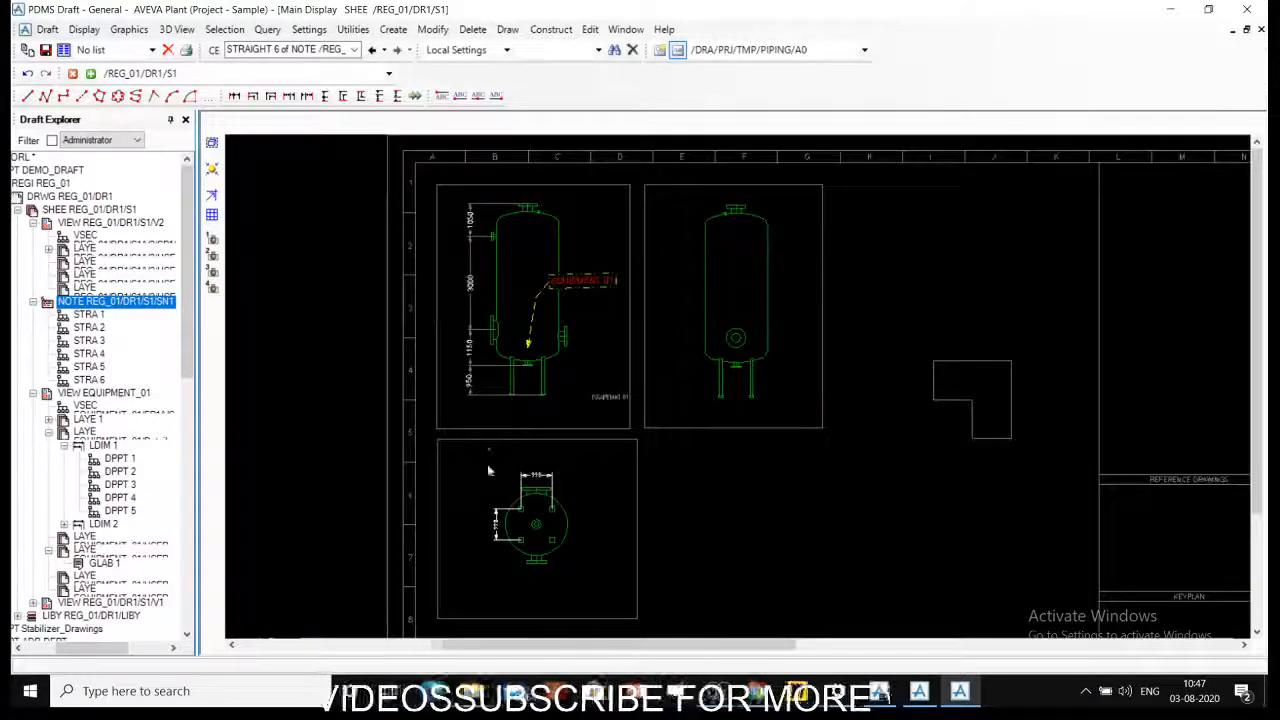
mouse_move(470, 456)
left_mouse_down()
mouse_move(512, 484)
mouse_move(580, 577)
left_mouse_up()
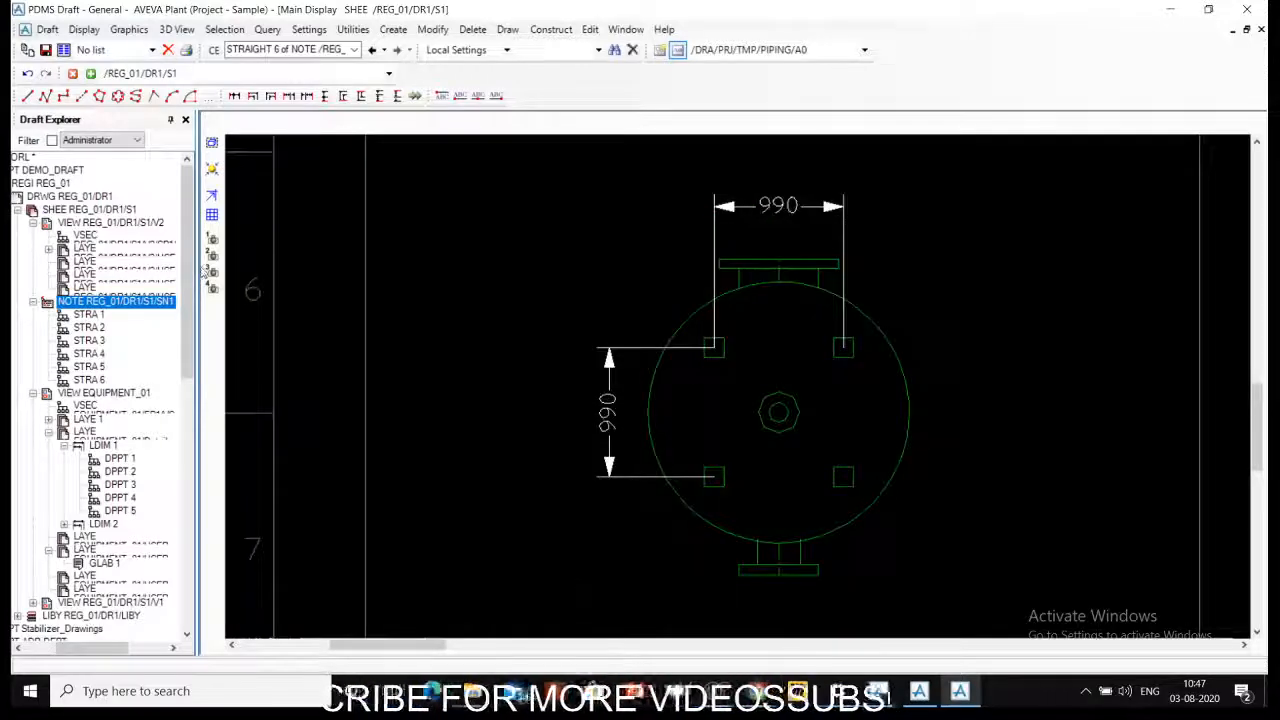
left_click(211, 271)
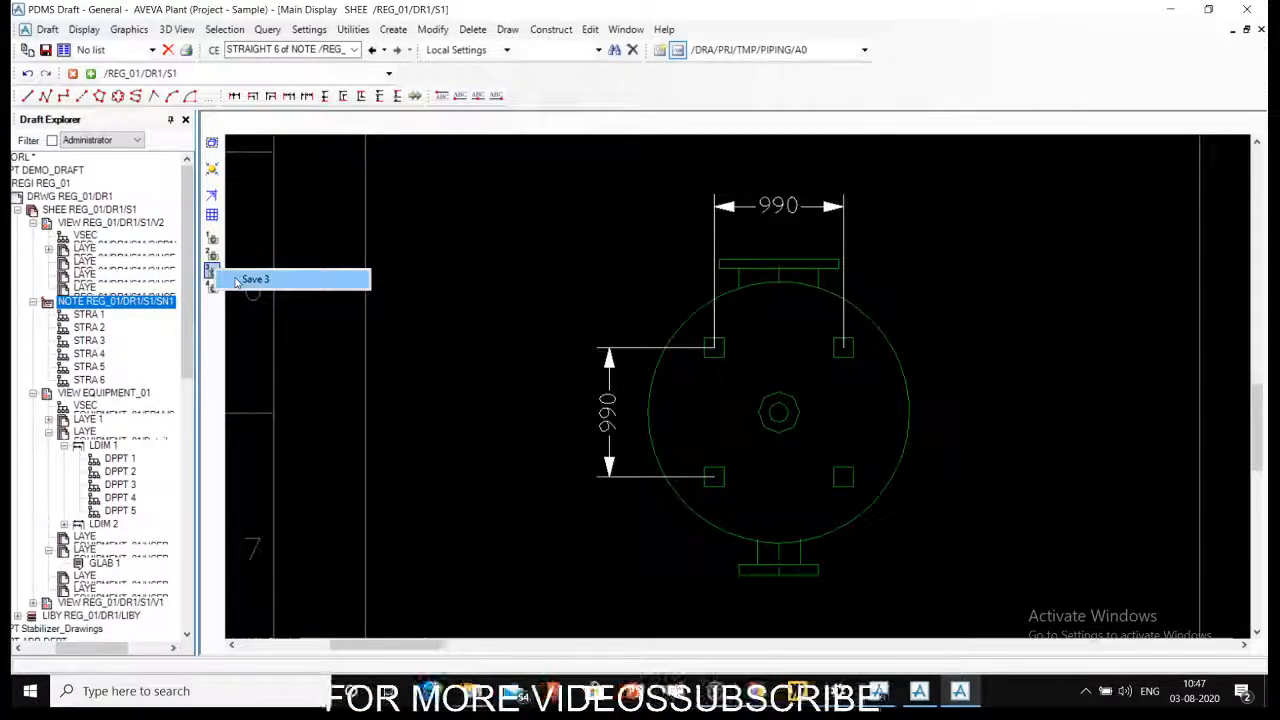
left_click(240, 280)
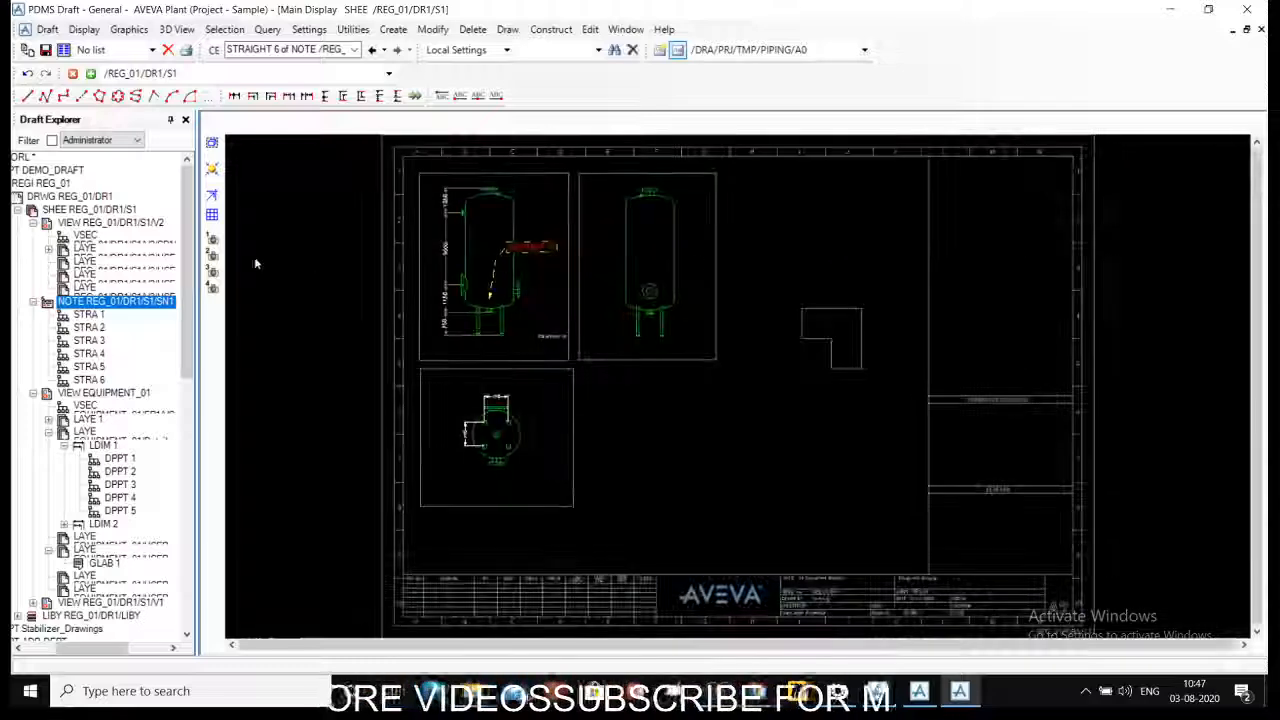
- Recall saved view 3 and look at the save option of view 1 without applying it
left_click(212, 272)
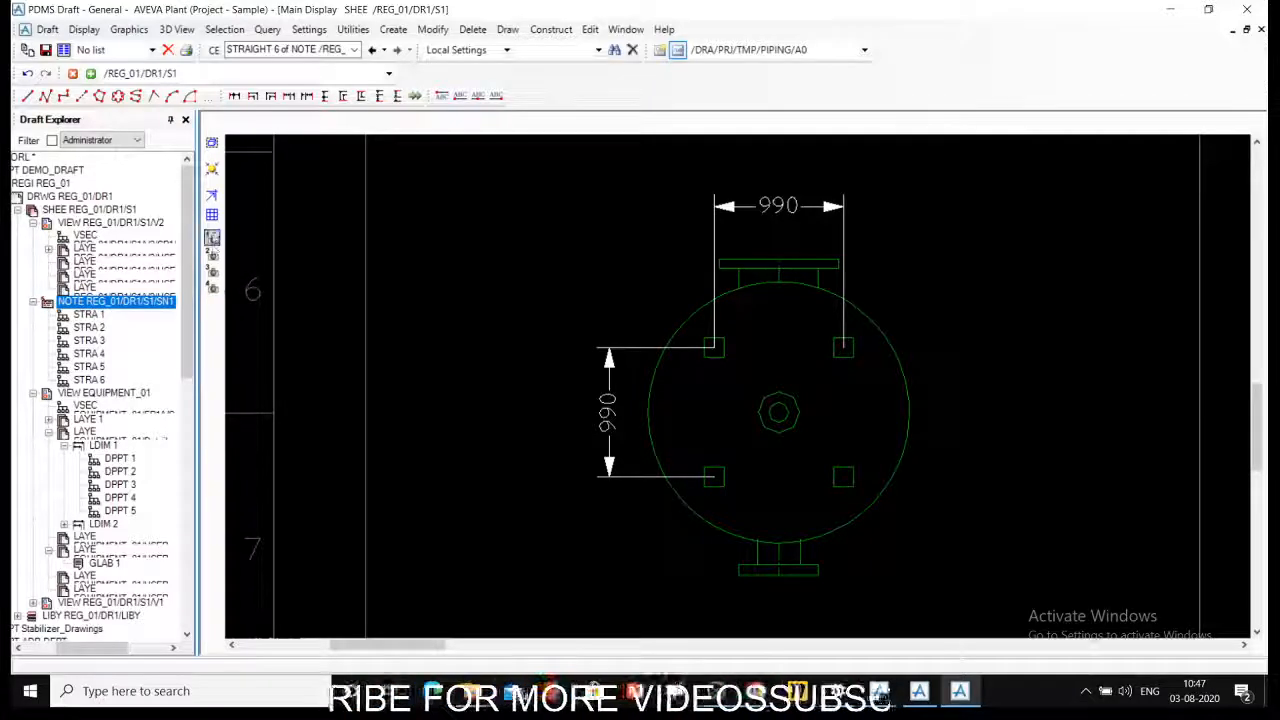
left_click(212, 238)
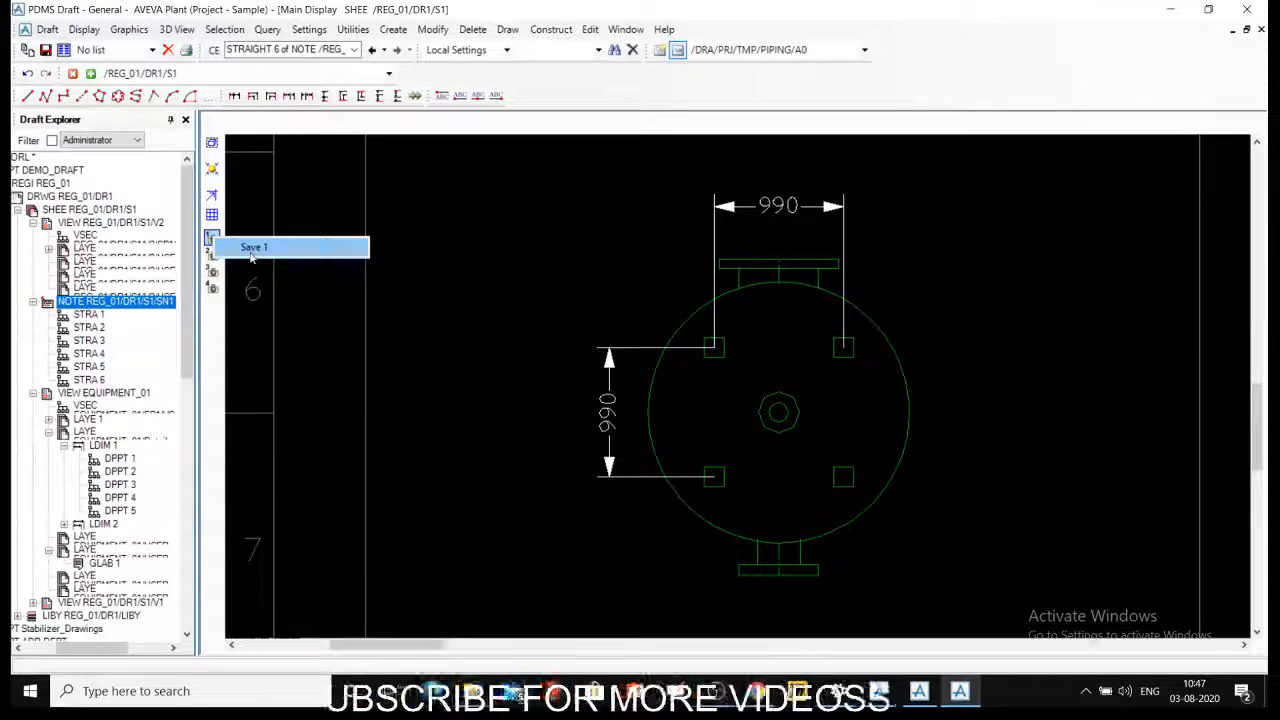
left_click(539, 306)
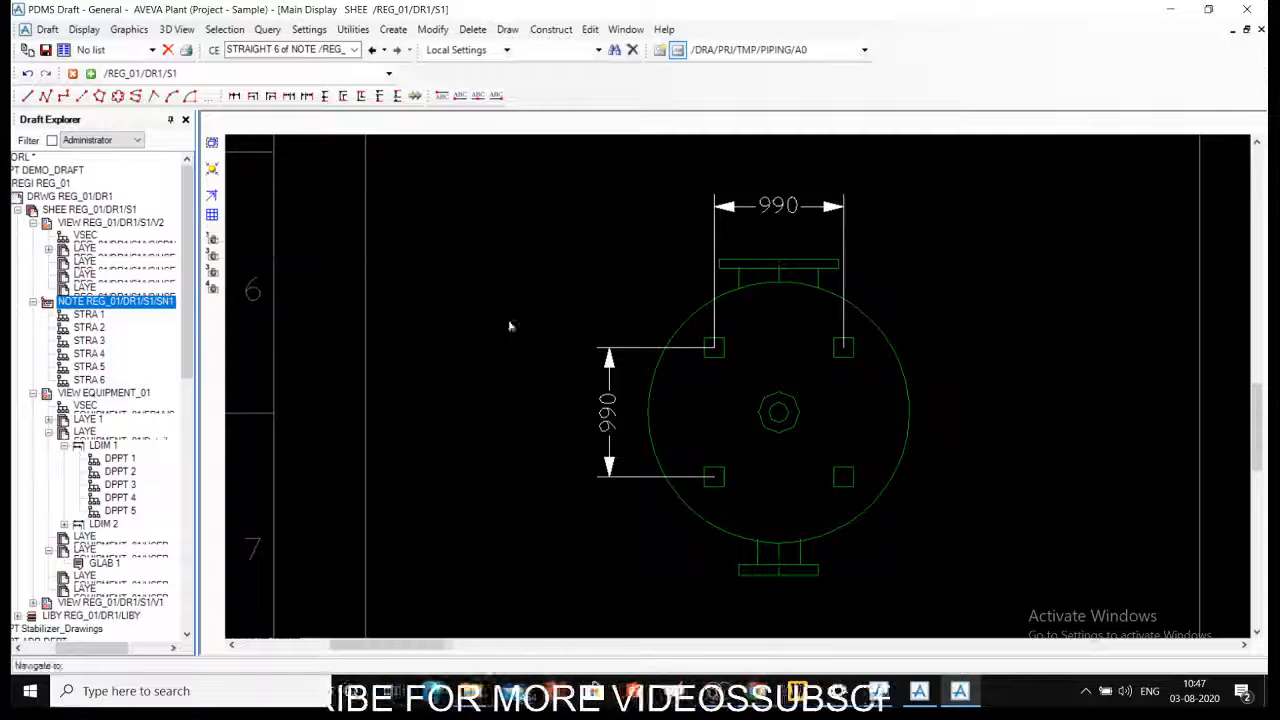
- Refresh the drawing display from the plan view and return to the whole sheet
scroll(456, 322, "down", 1)
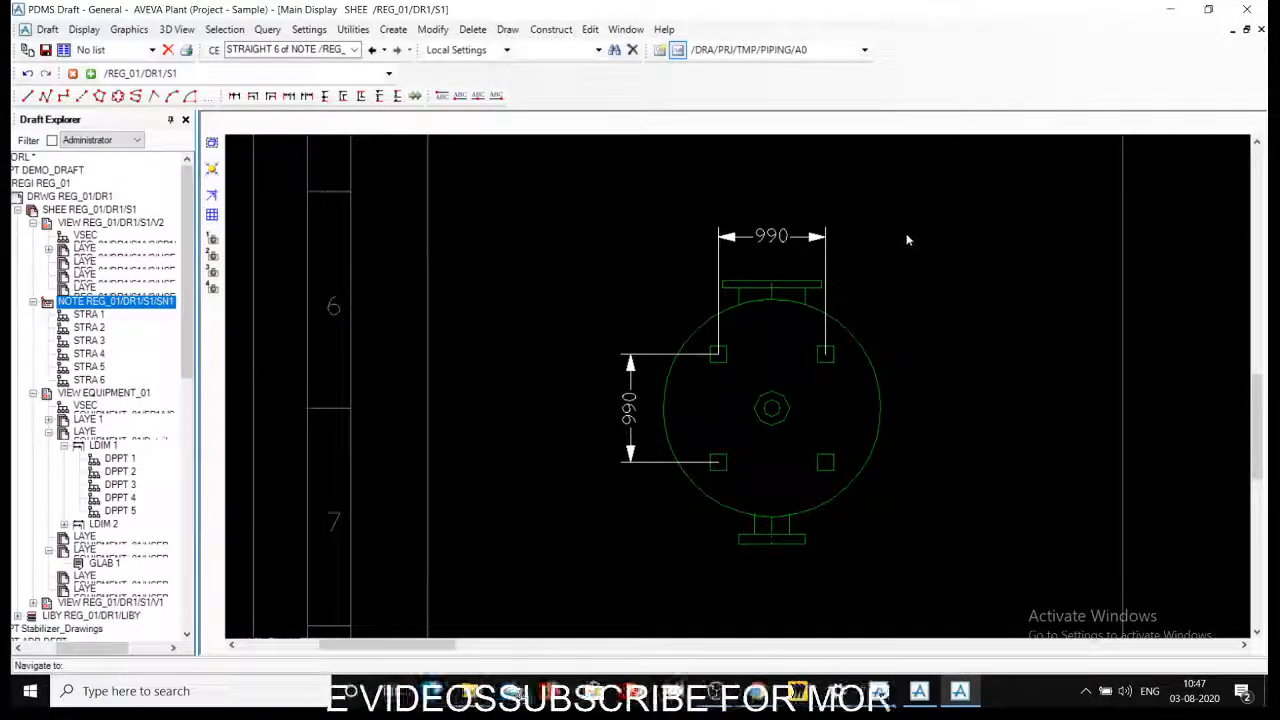
right_click(513, 205)
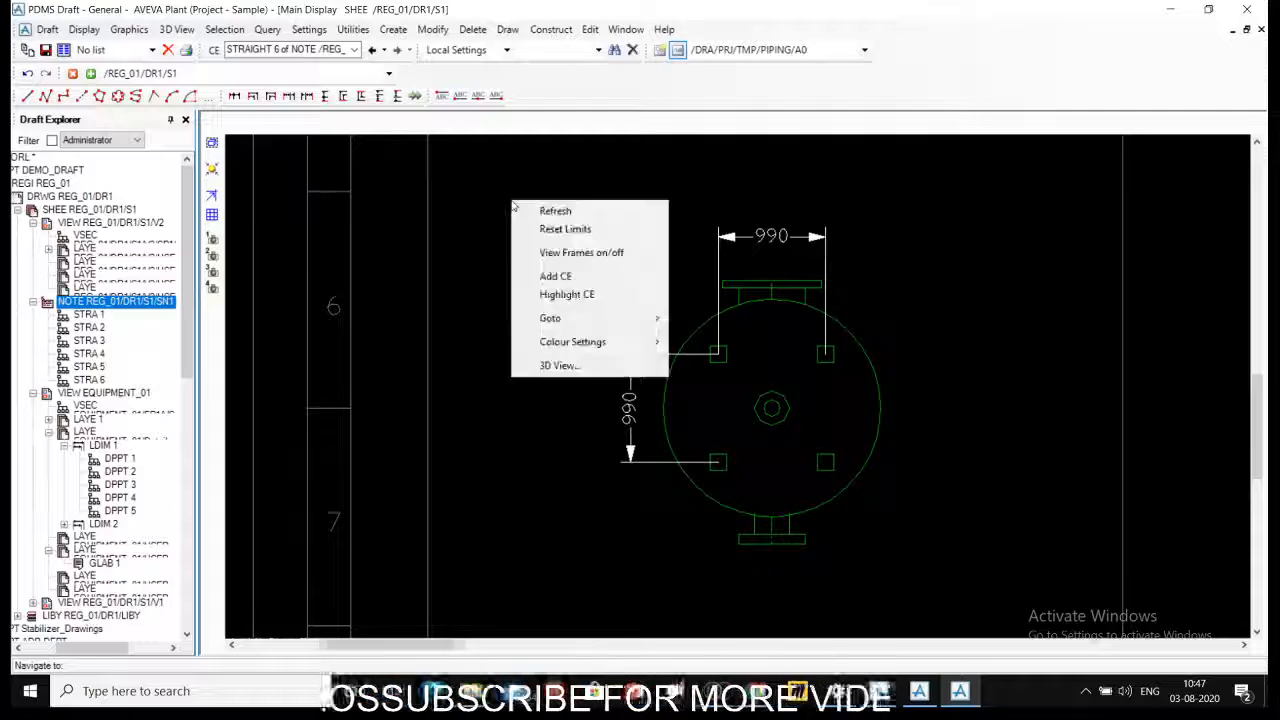
left_click(526, 210)
right_click(515, 211)
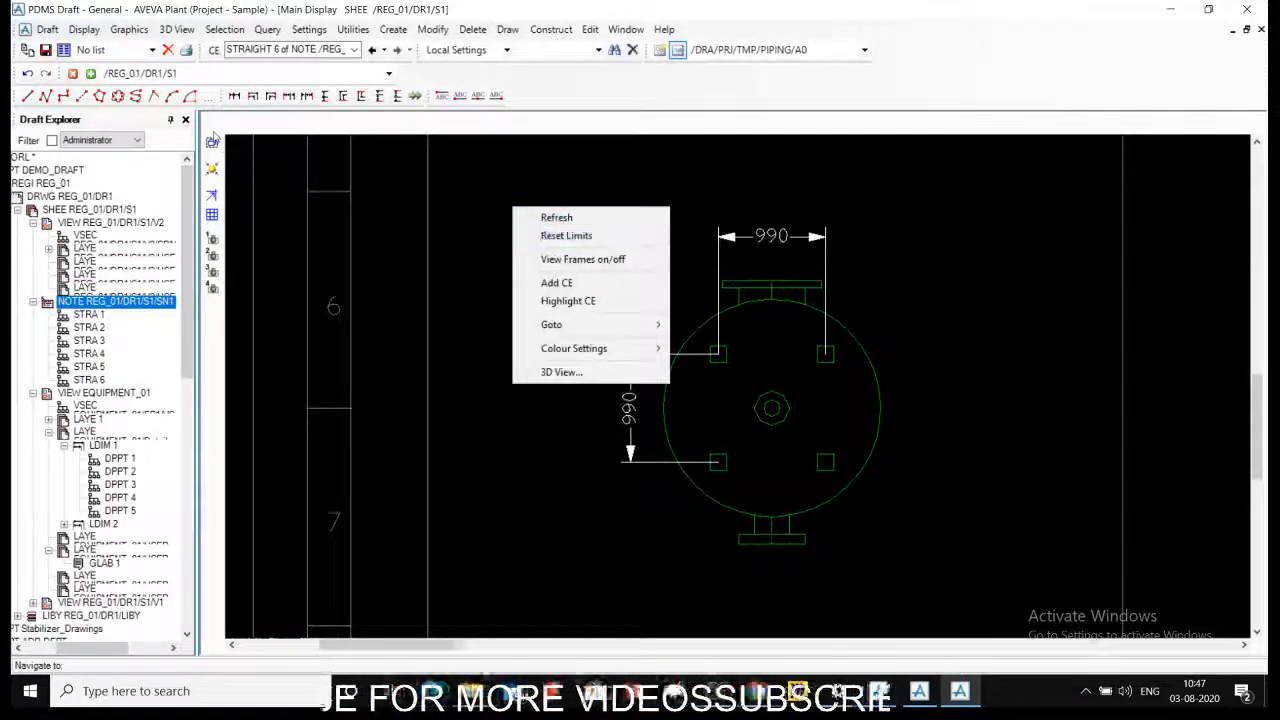
left_click(966, 370)
scroll(934, 363, "down", 4)
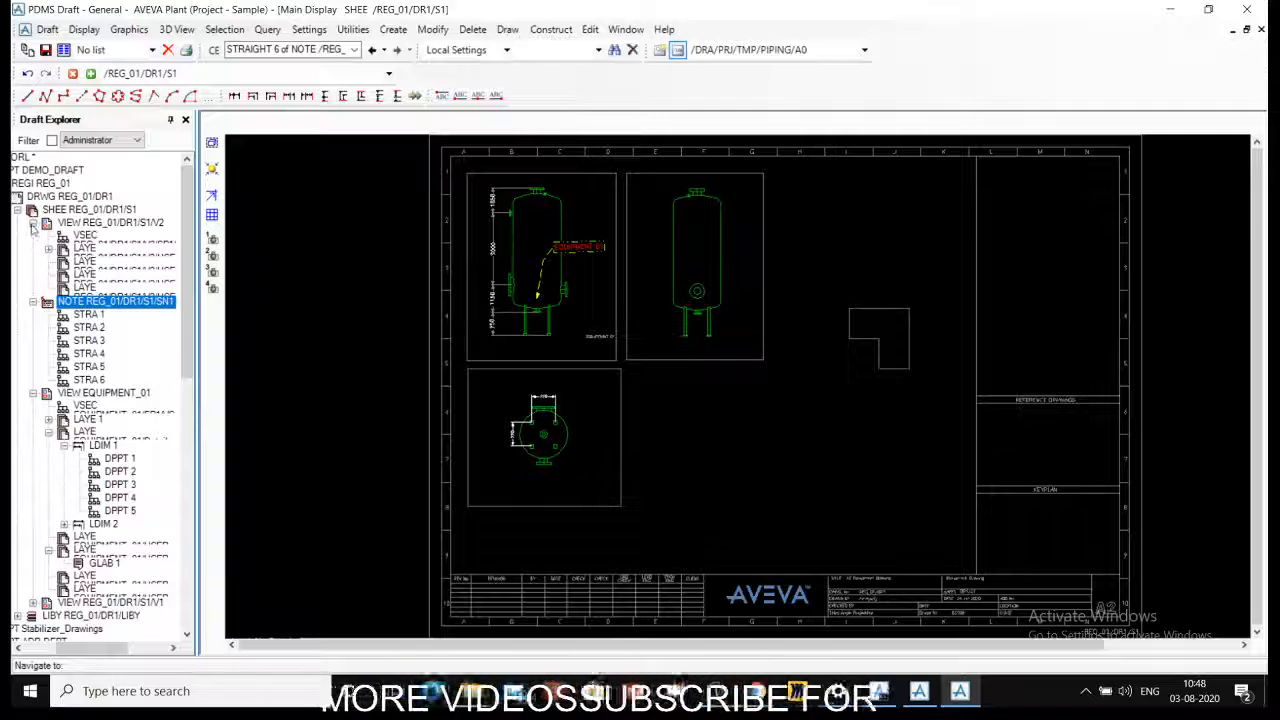
- Collapse view V2 in the explorer tree and toggle the sheet's view frames until they are off
left_click(33, 223)
right_click(773, 214)
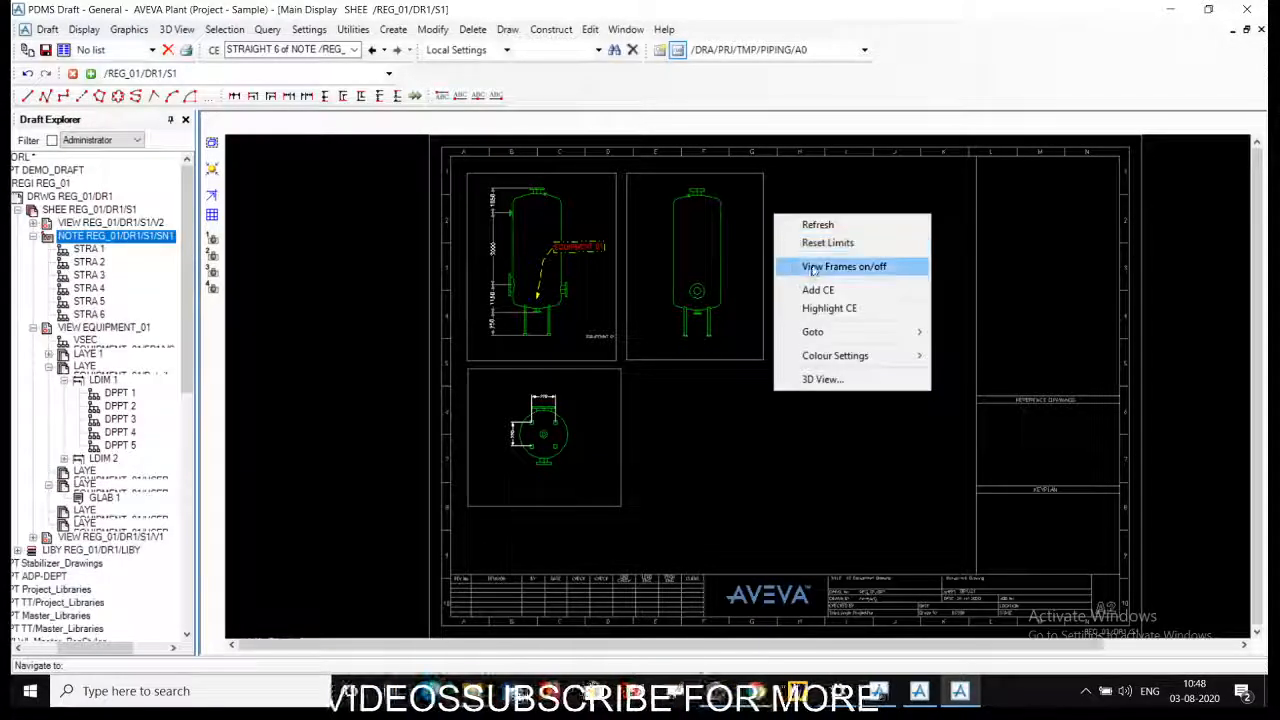
left_click(812, 267)
right_click(809, 236)
left_click(829, 283)
right_click(813, 222)
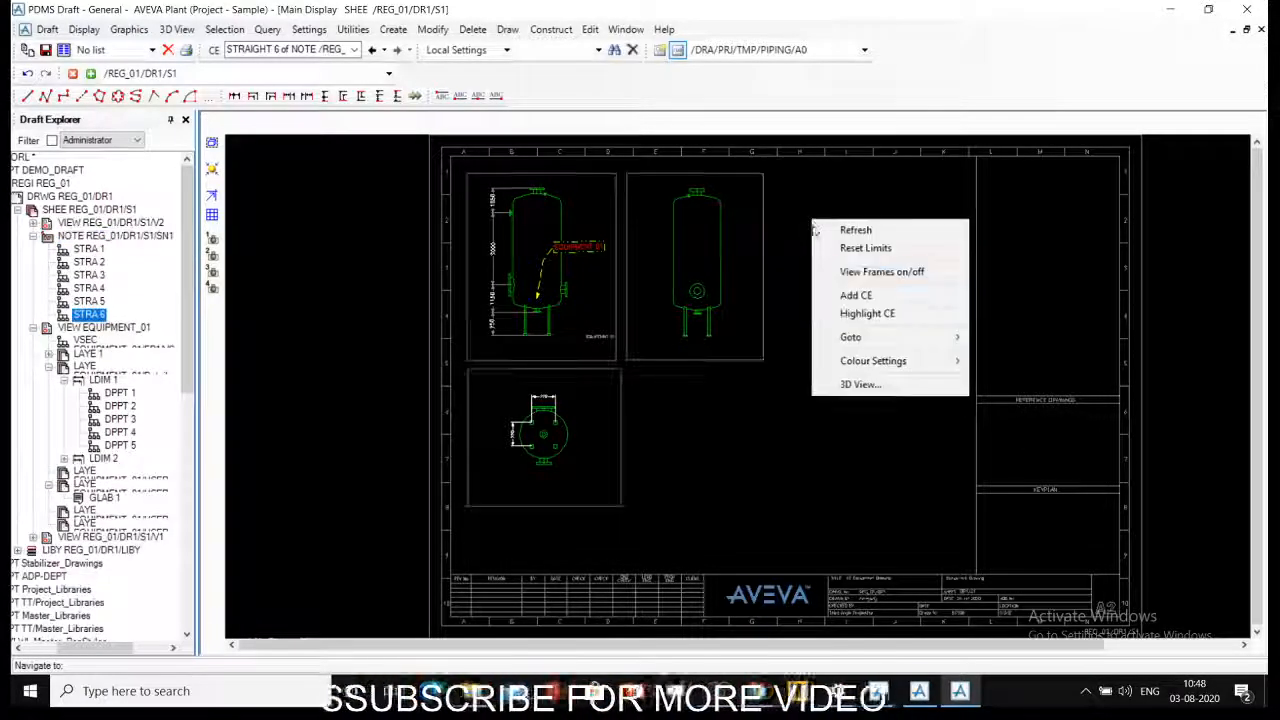
left_click(833, 270)
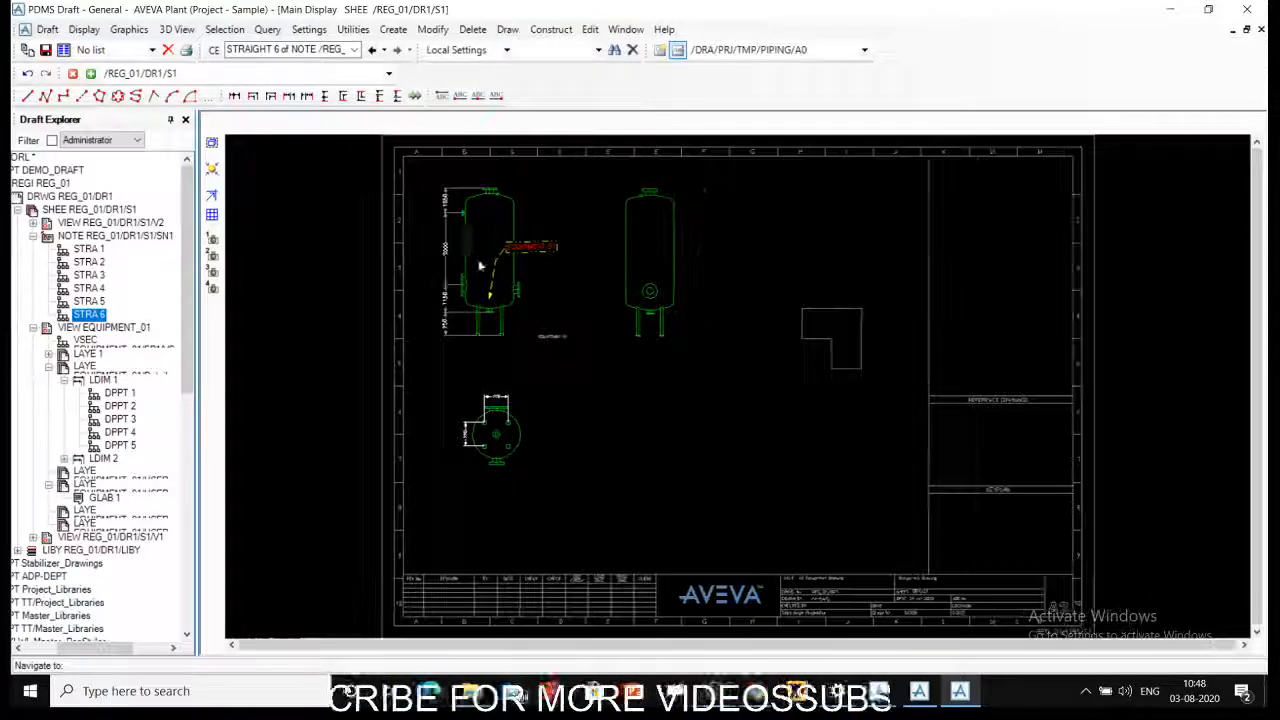
- Inspect the vessel views without frames and turn the view frames back on
scroll(362, 142, "up", 1)
mouse_move(361, 141)
middle_mouse_down()
mouse_move(589, 235)
mouse_move(748, 510)
middle_mouse_up()
scroll(692, 496, "down", 3)
right_click(739, 289)
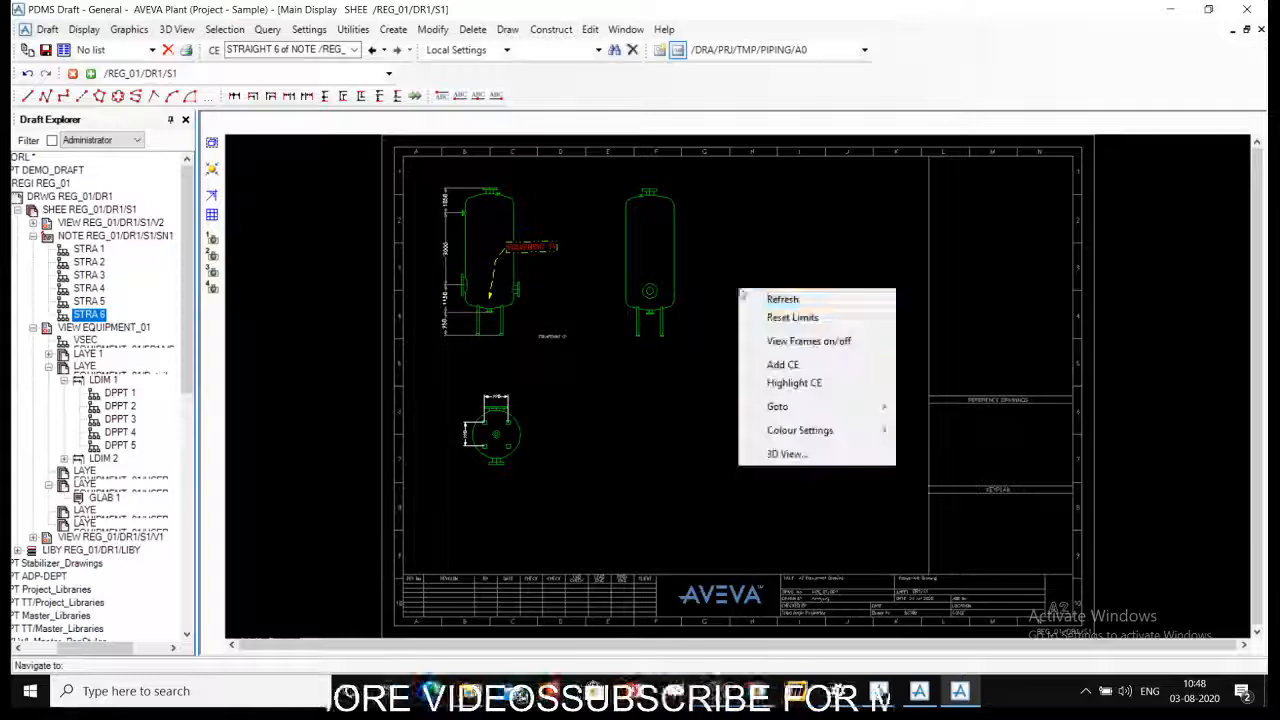
left_click(808, 341)
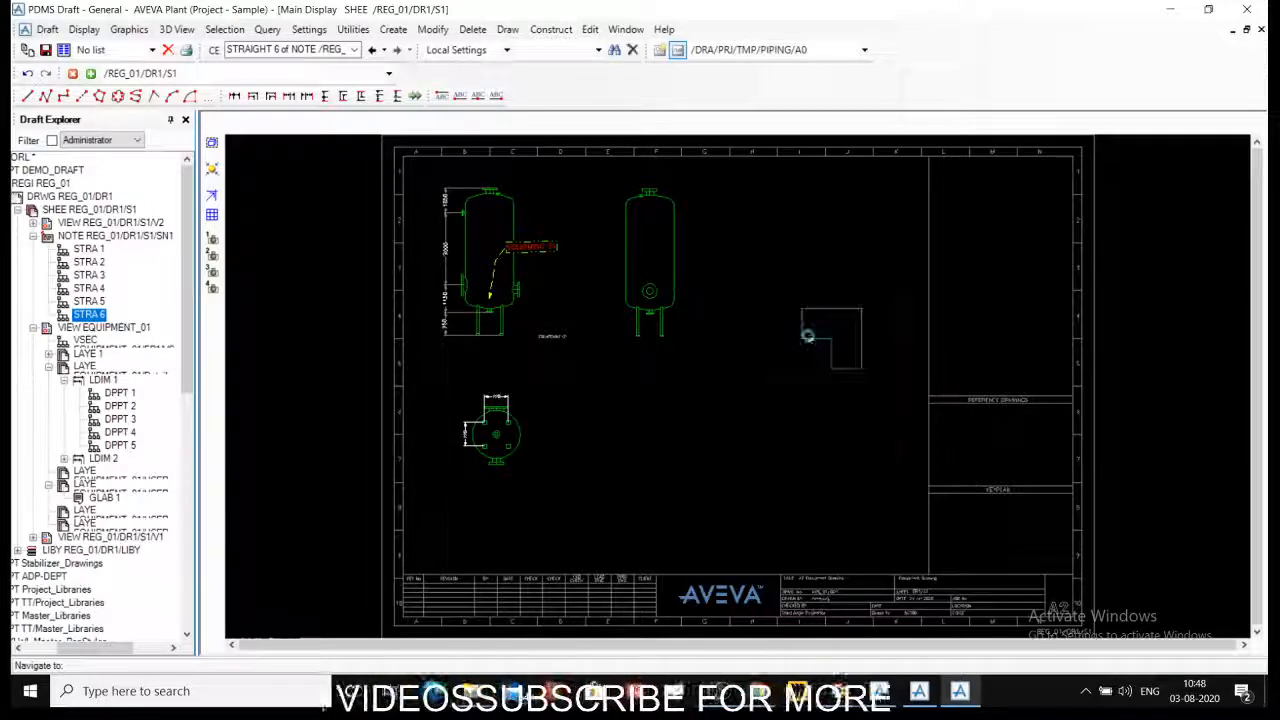
- Highlight the current element, the sheet note's STRAIGHT 6 line, on the drawing
right_click(755, 272)
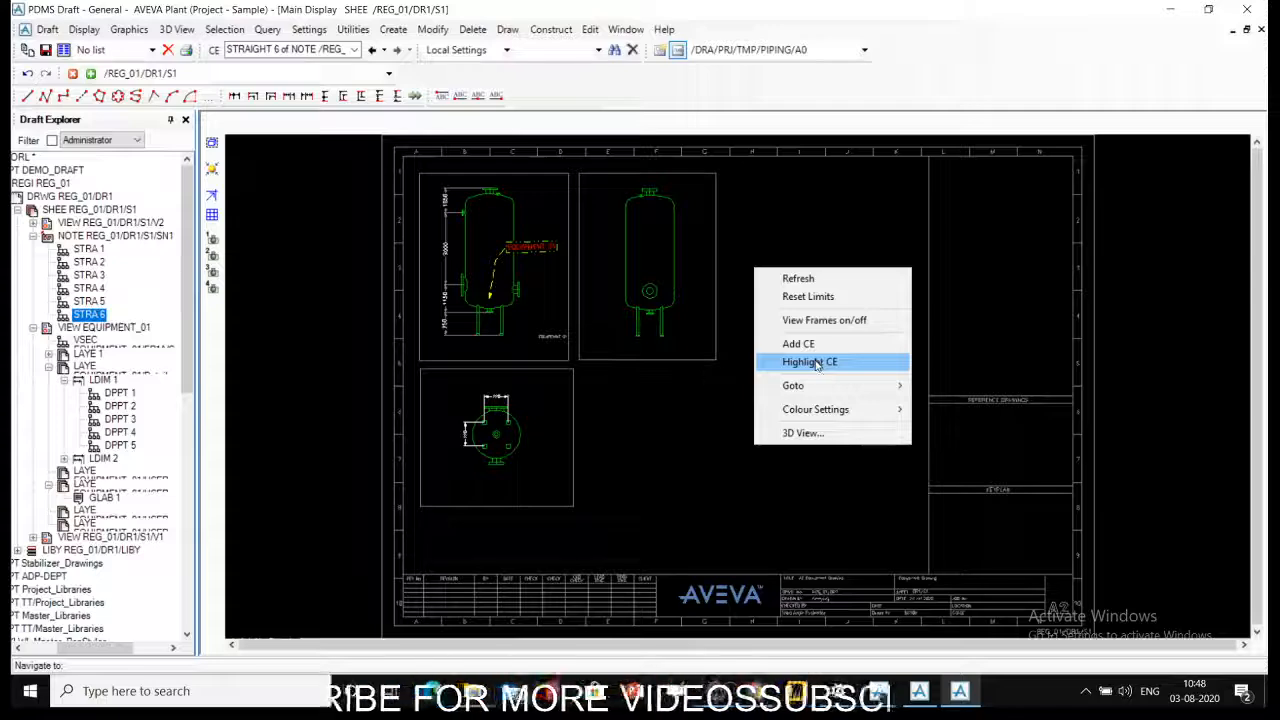
left_click(817, 362)
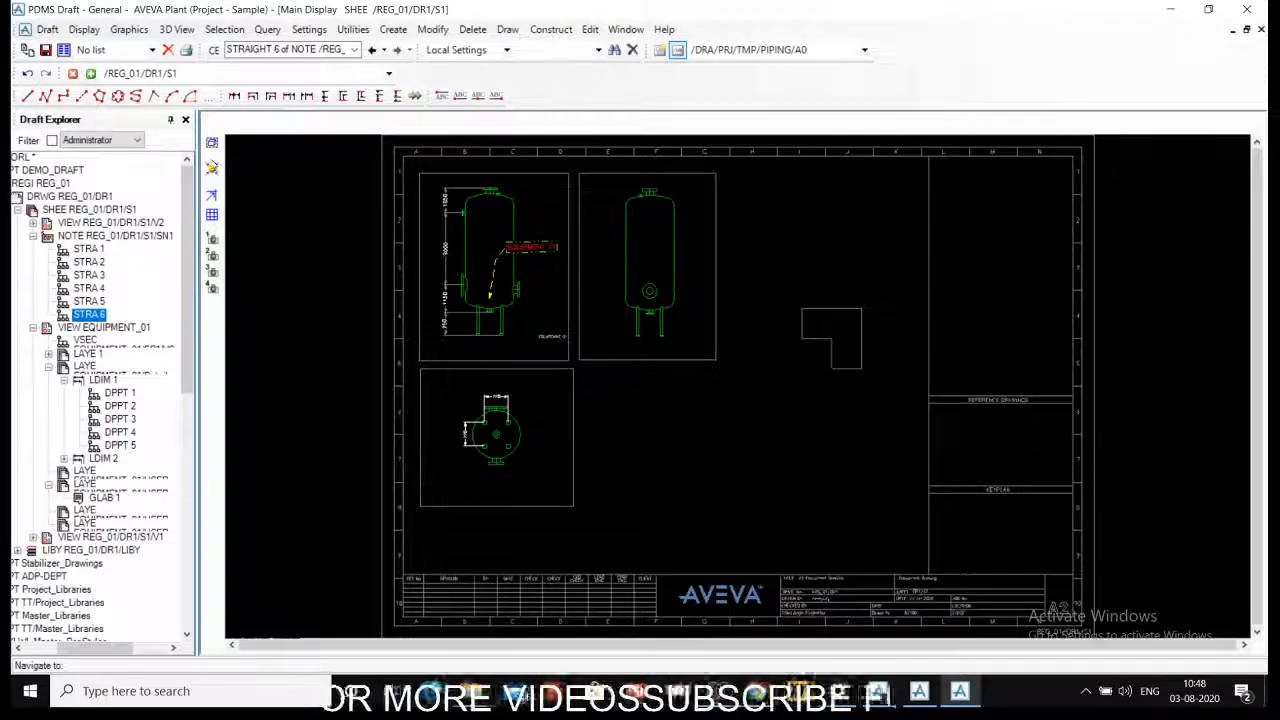
- Pick the EQUIPMENT 01 label in Modify Mode and highlight it as the current element outside that mode
left_click(212, 168)
left_click(548, 247)
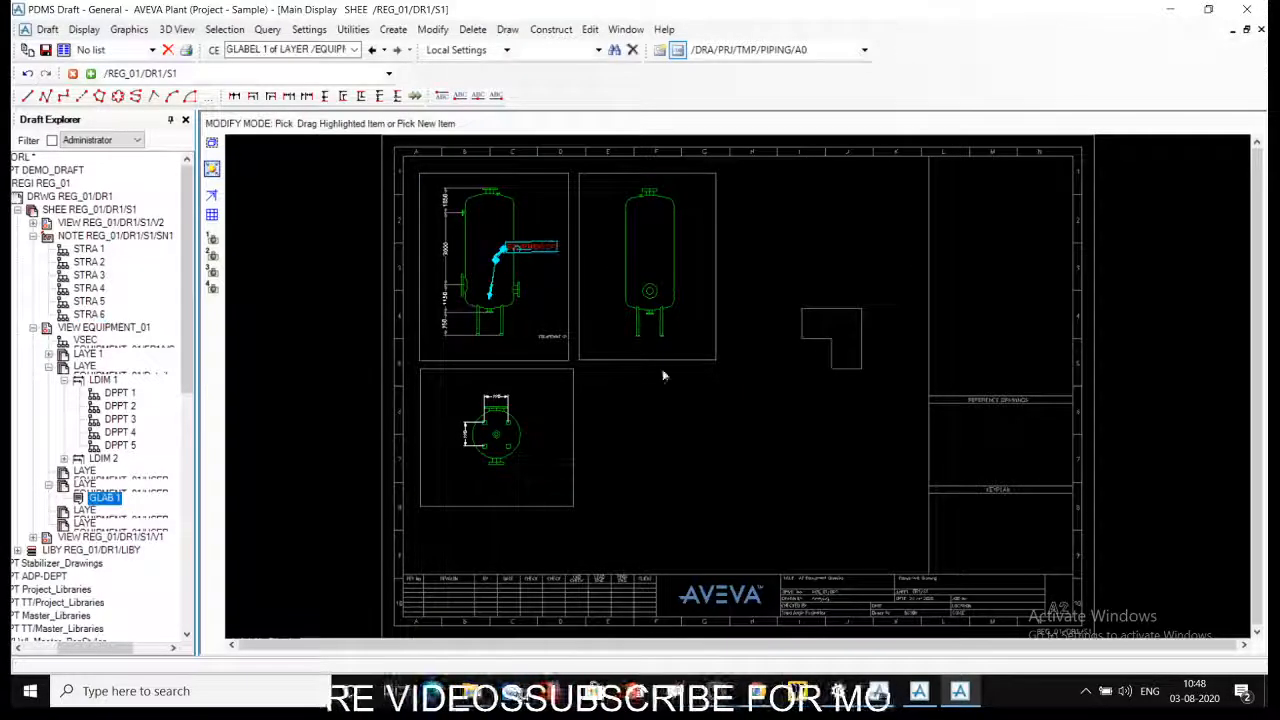
right_click(752, 244)
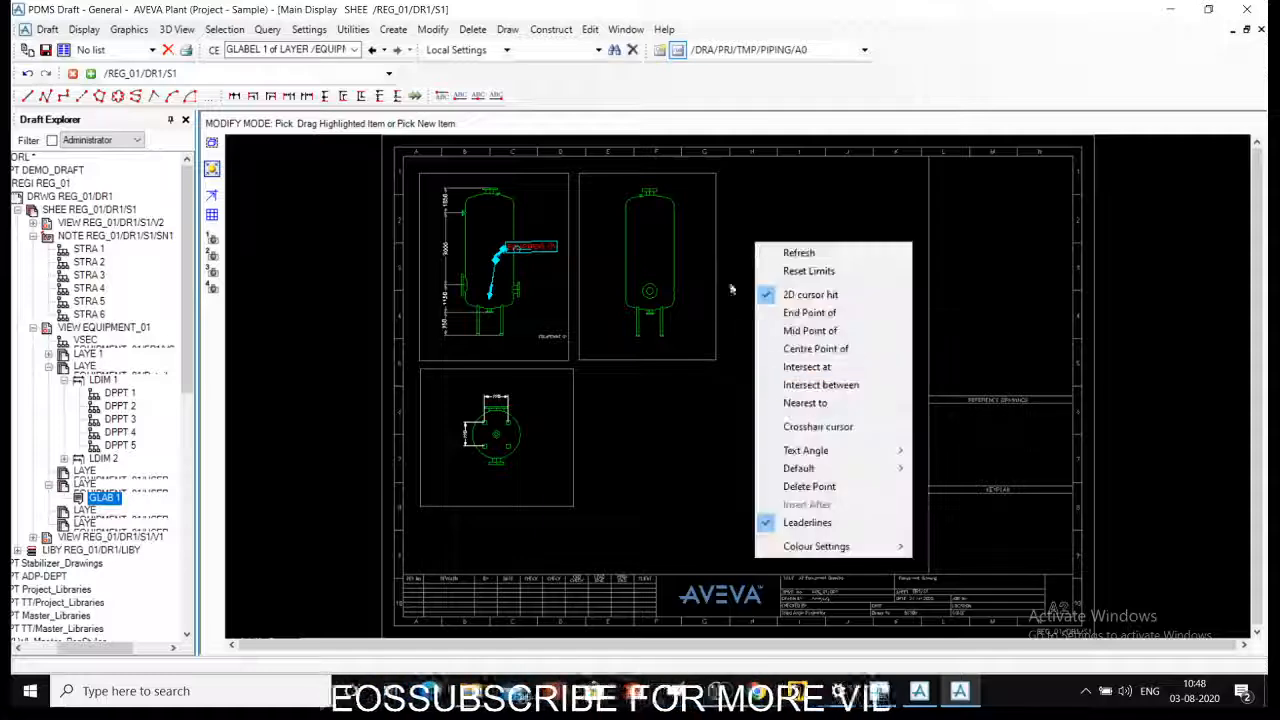
right_click(731, 263)
left_click(738, 255)
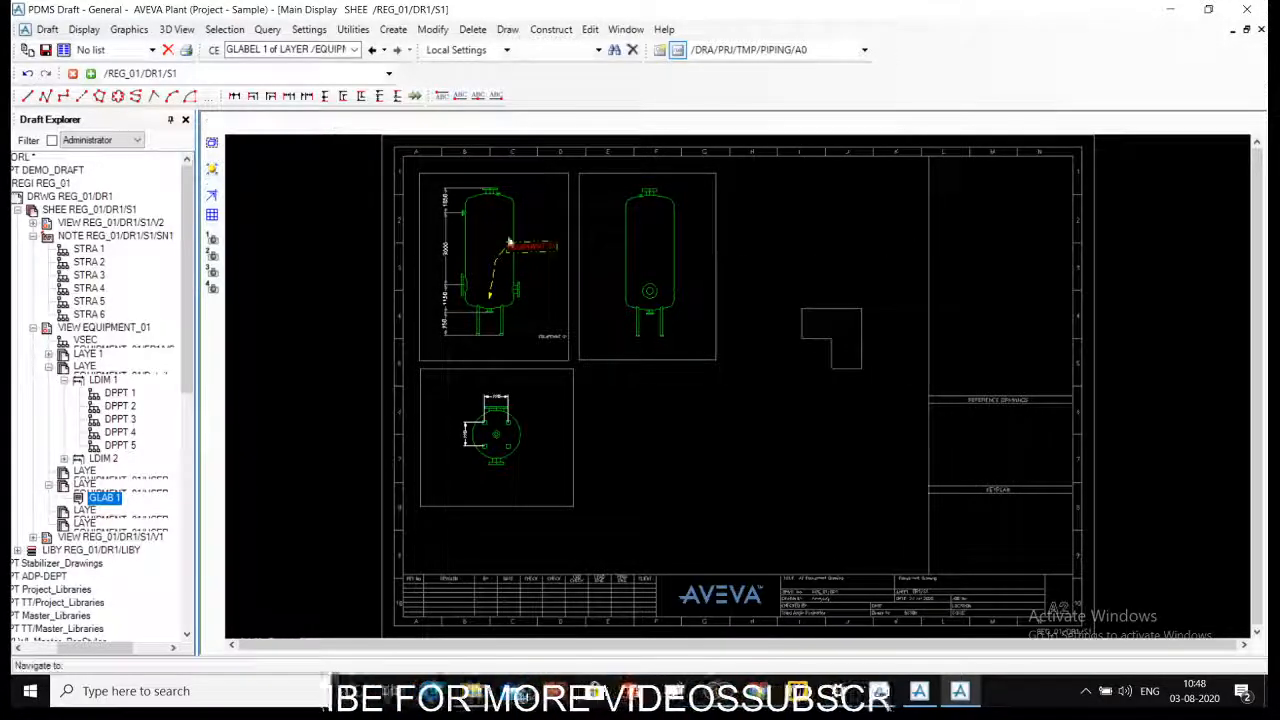
right_click(749, 273)
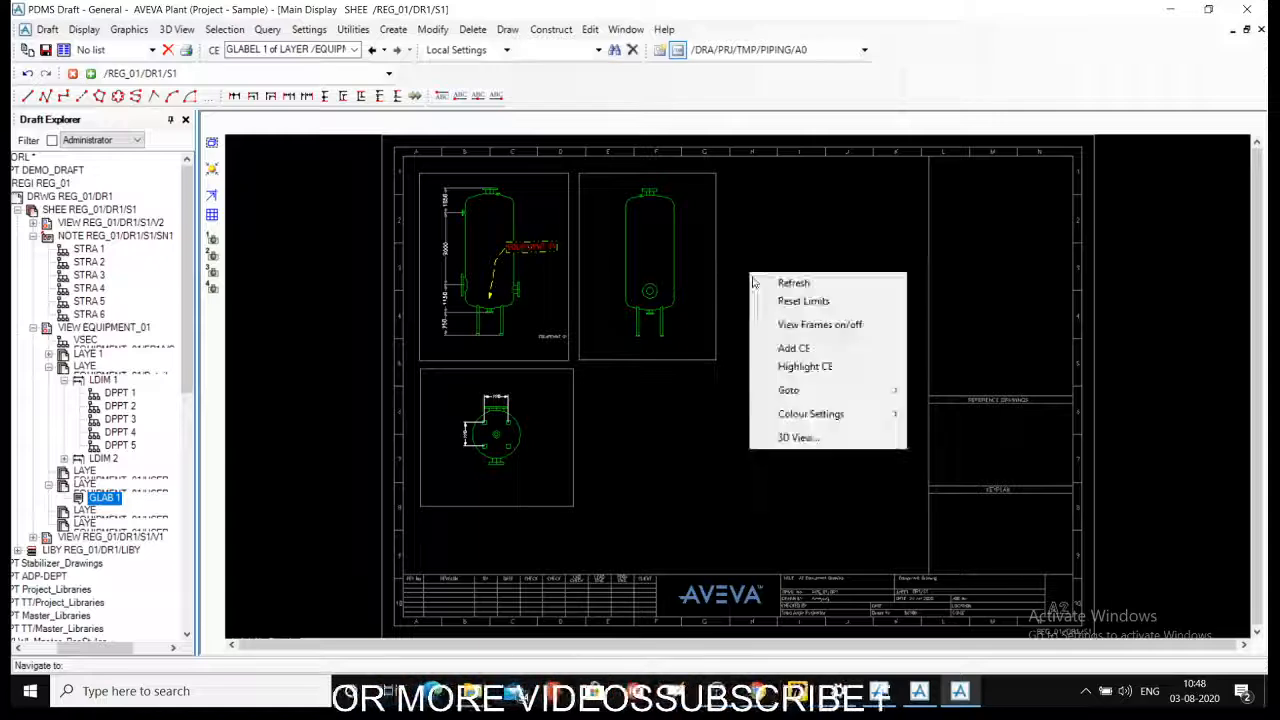
left_click(800, 367)
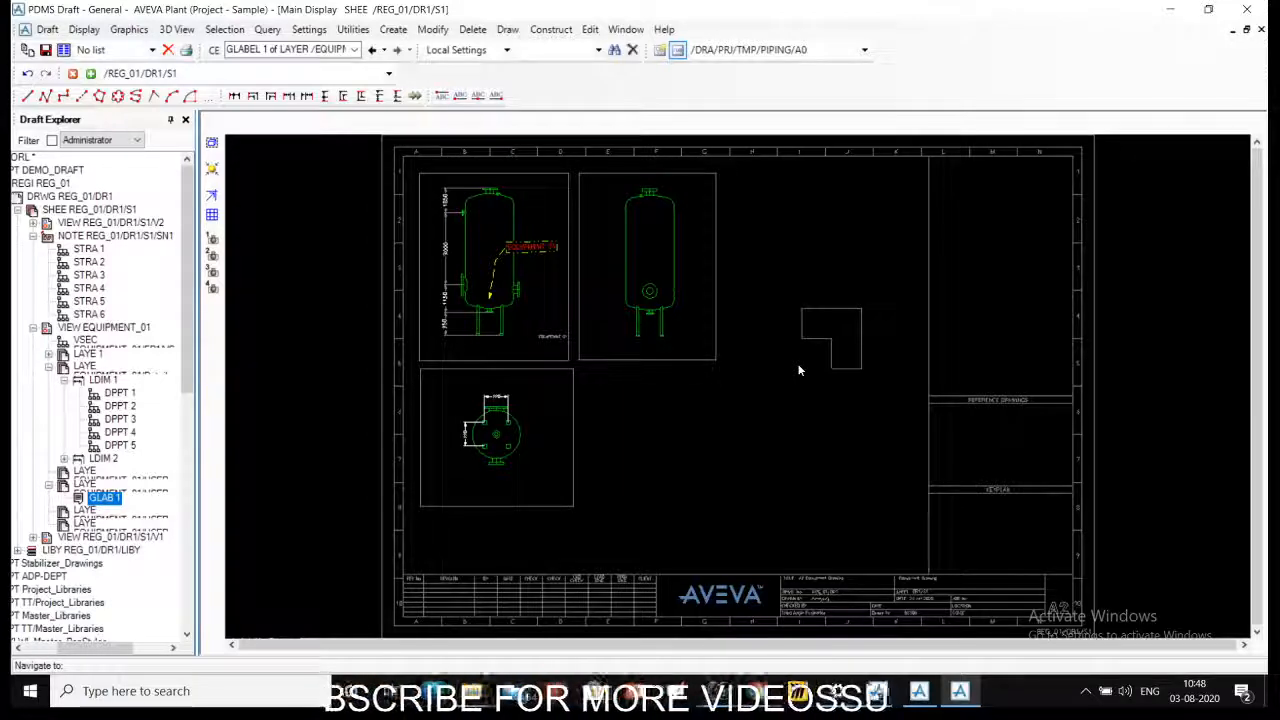
- Pick the round nozzle on the second vessel elevation and highlight it as the current element
left_click(658, 293)
right_click(758, 265)
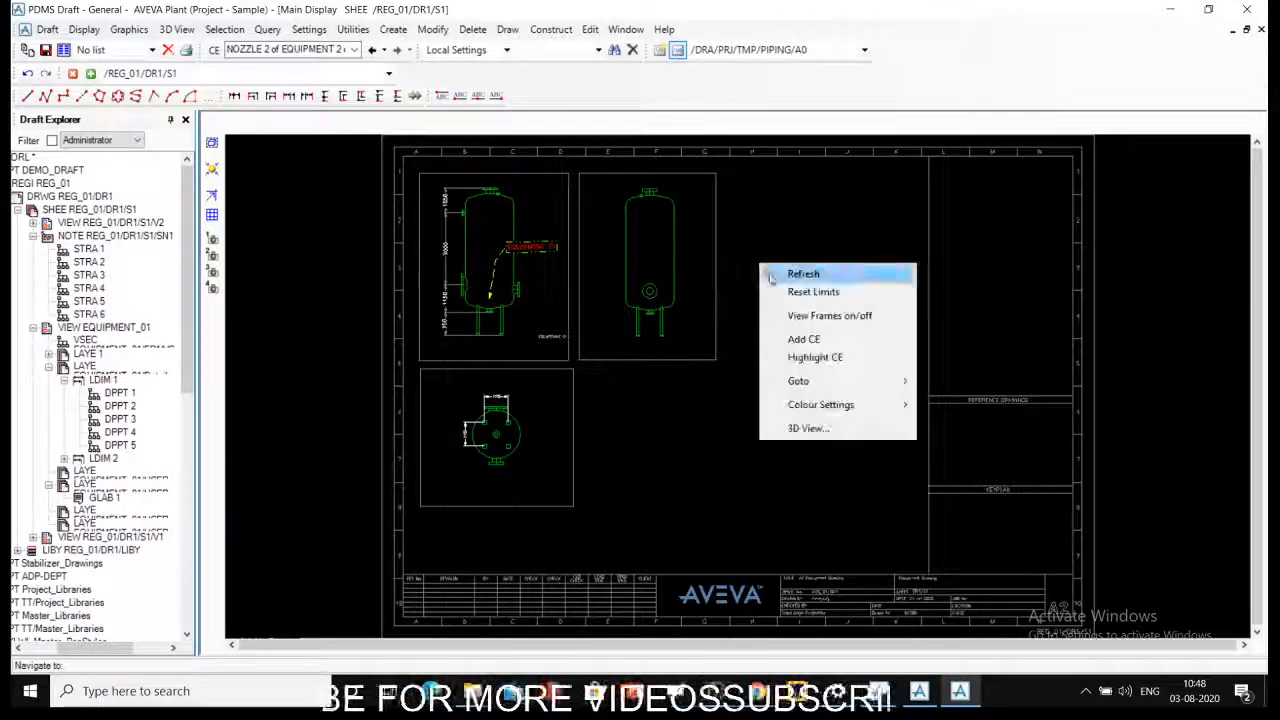
left_click(812, 357)
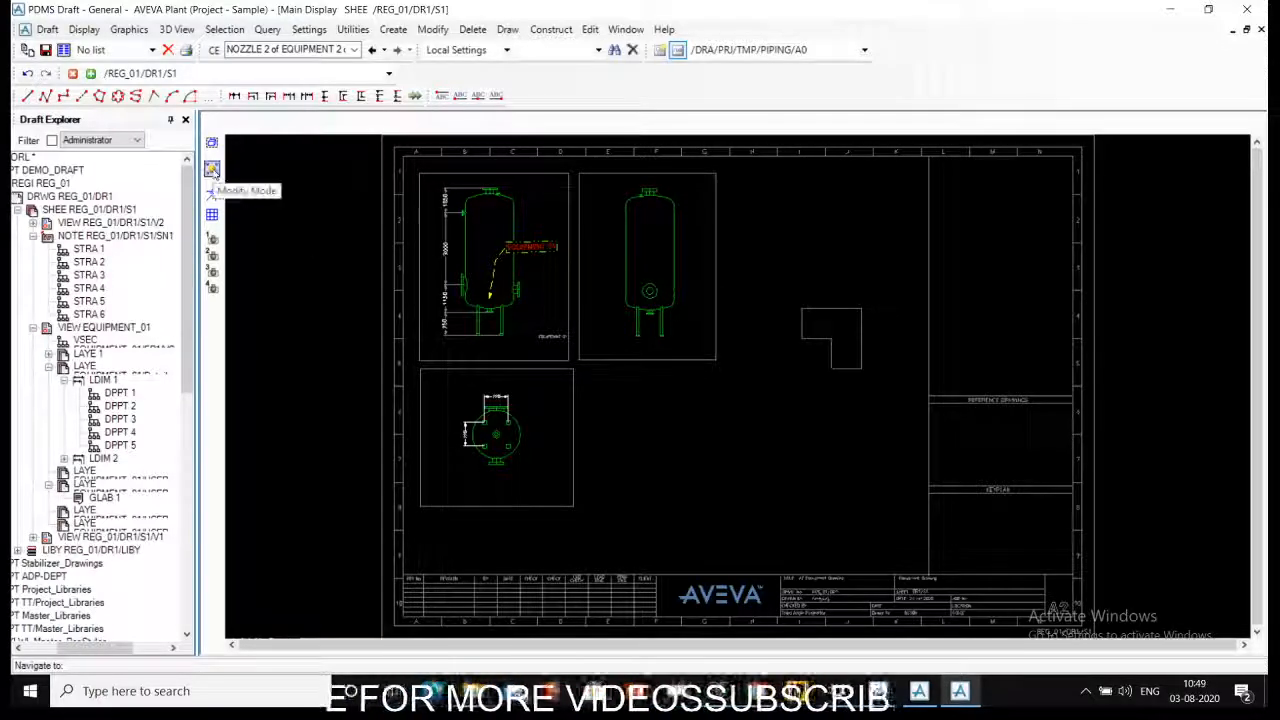
right_click(743, 241)
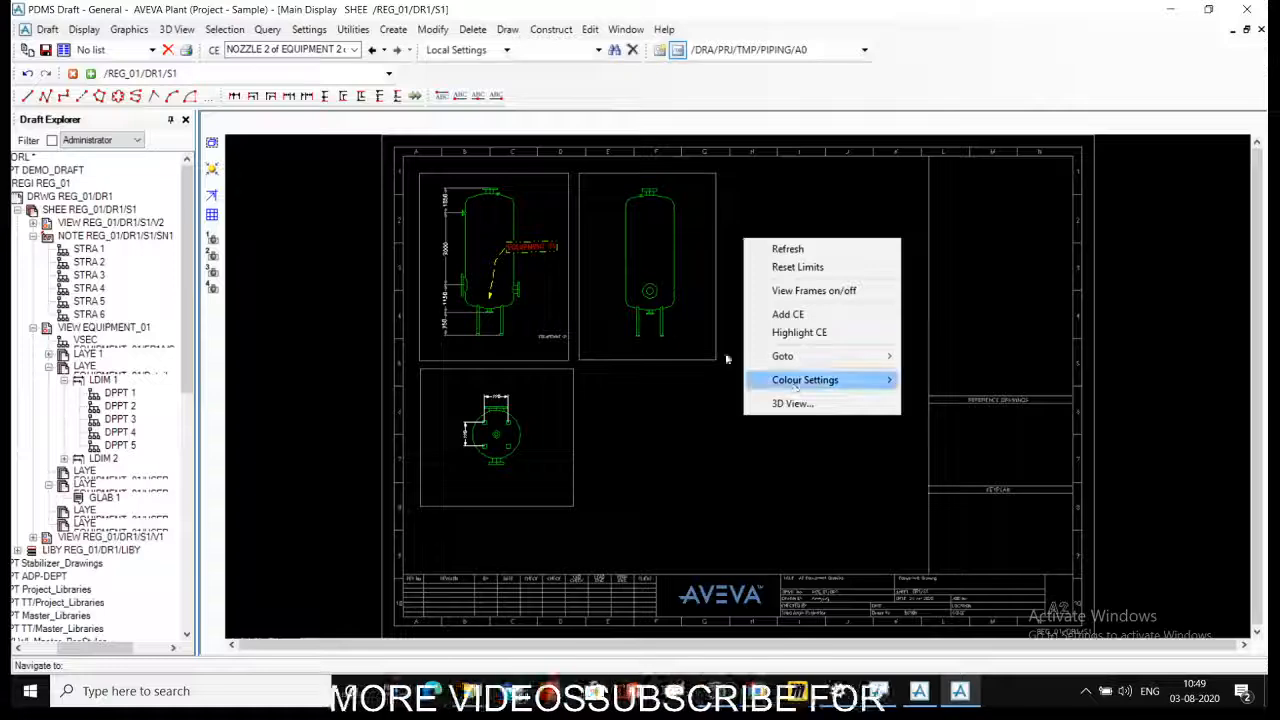
left_click(795, 338)
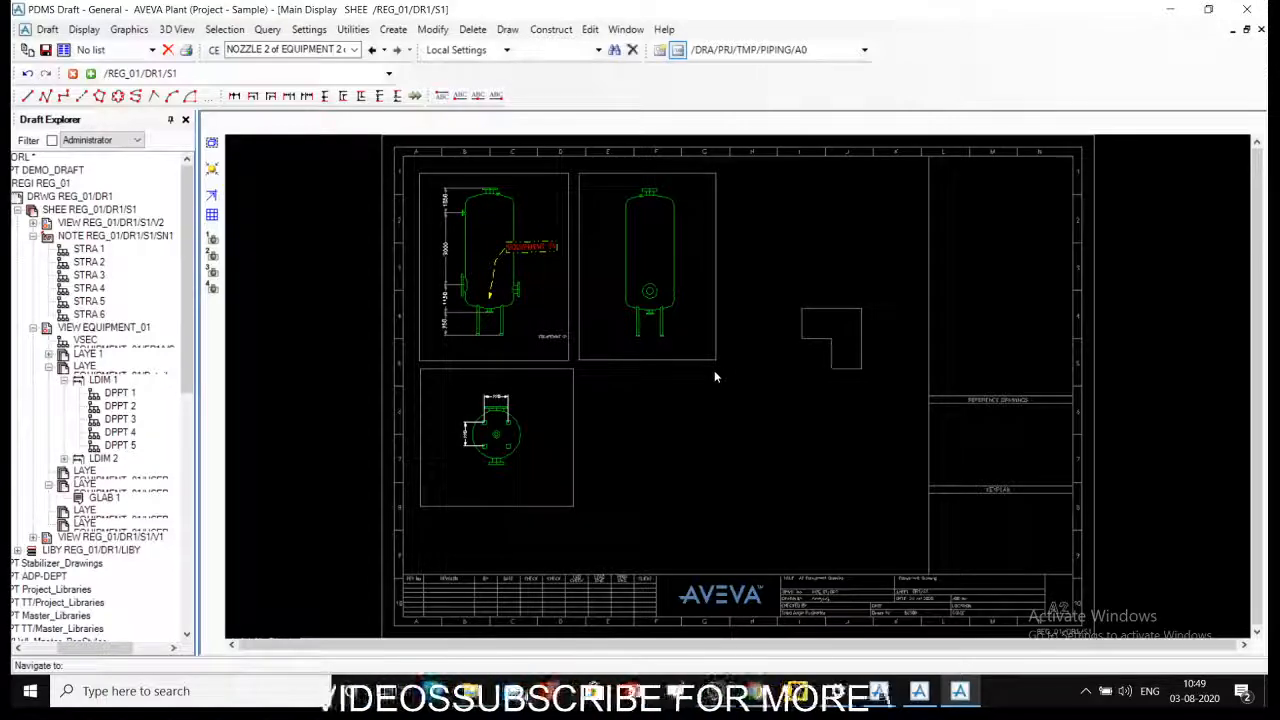
- Collapse the SHEE REG_01/DR1/S1 branch in the Draft Explorer tree
right_click(759, 270)
mouse_move(821, 388)
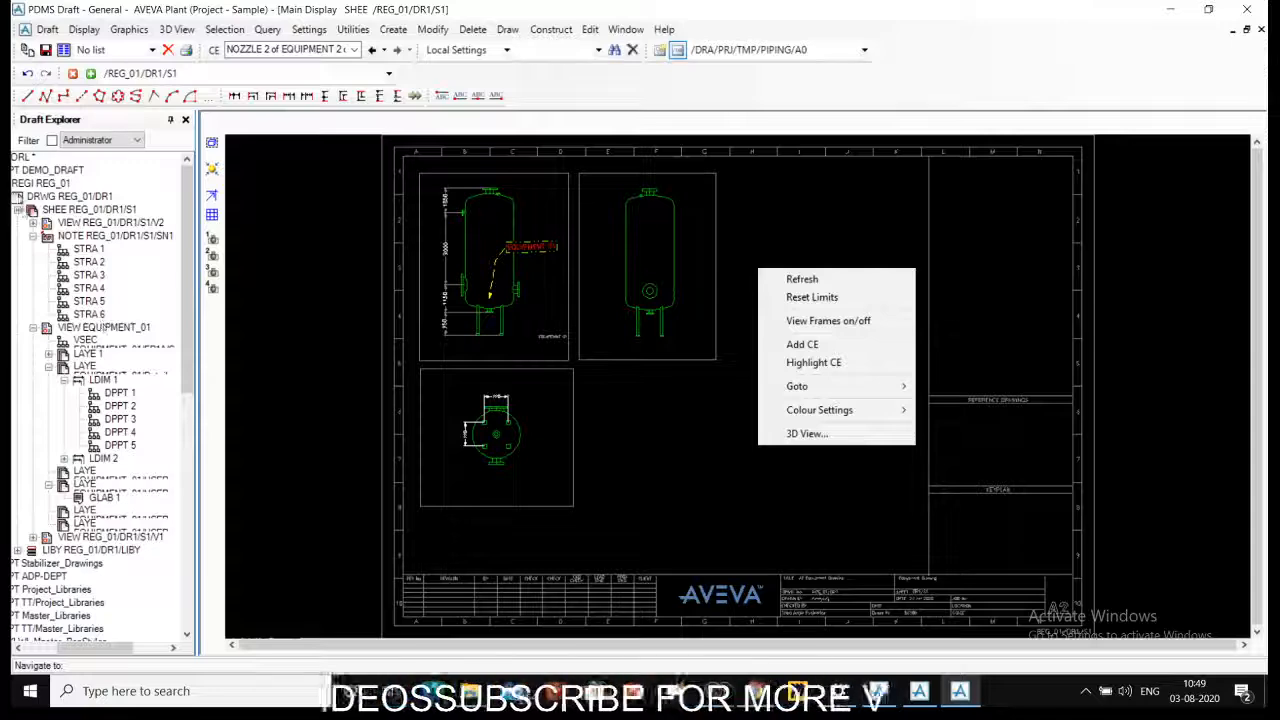
left_click(22, 214)
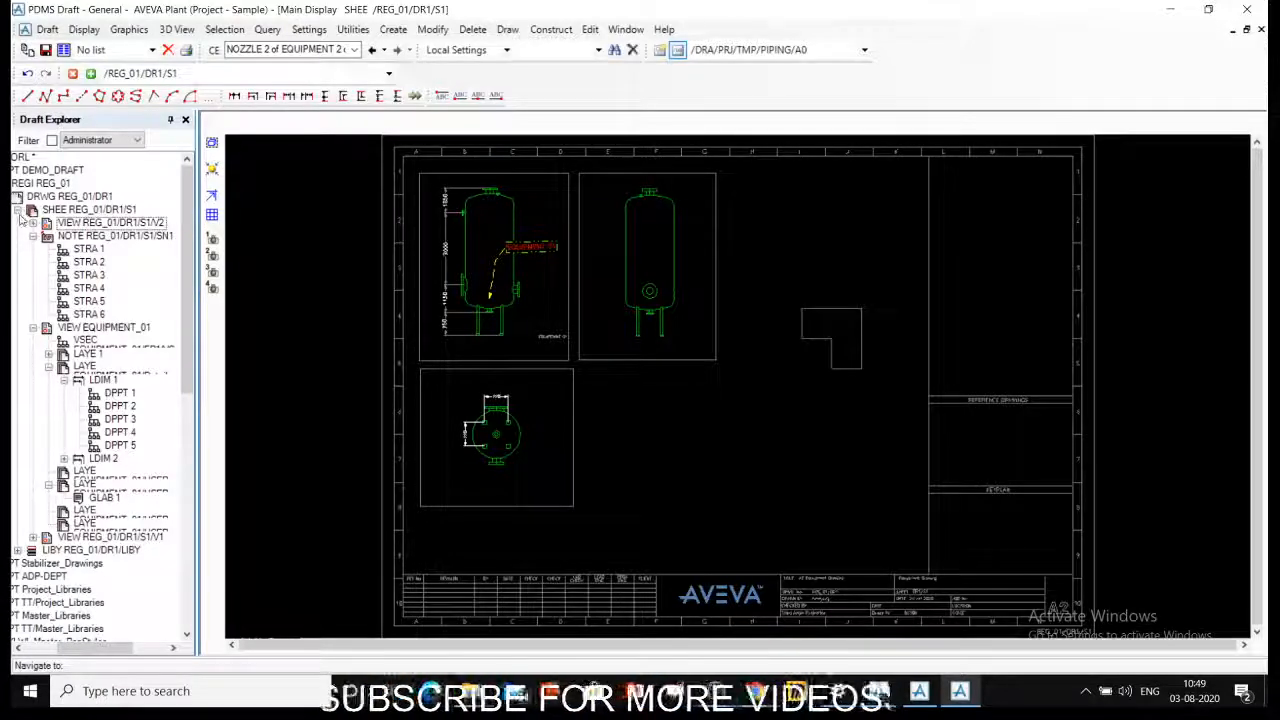
left_click(17, 210)
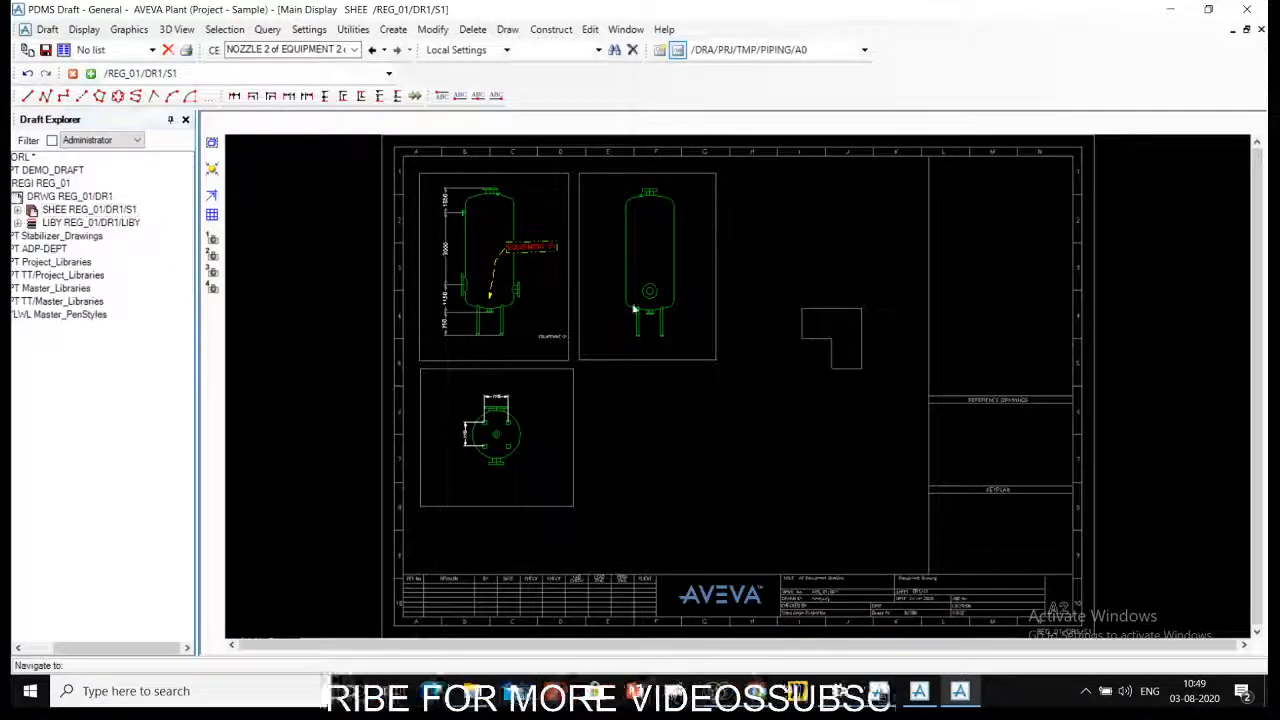
- Close the Goto choices and pick the EQUIPMENT 01 label on the first vessel elevation as the current element
right_click(709, 291)
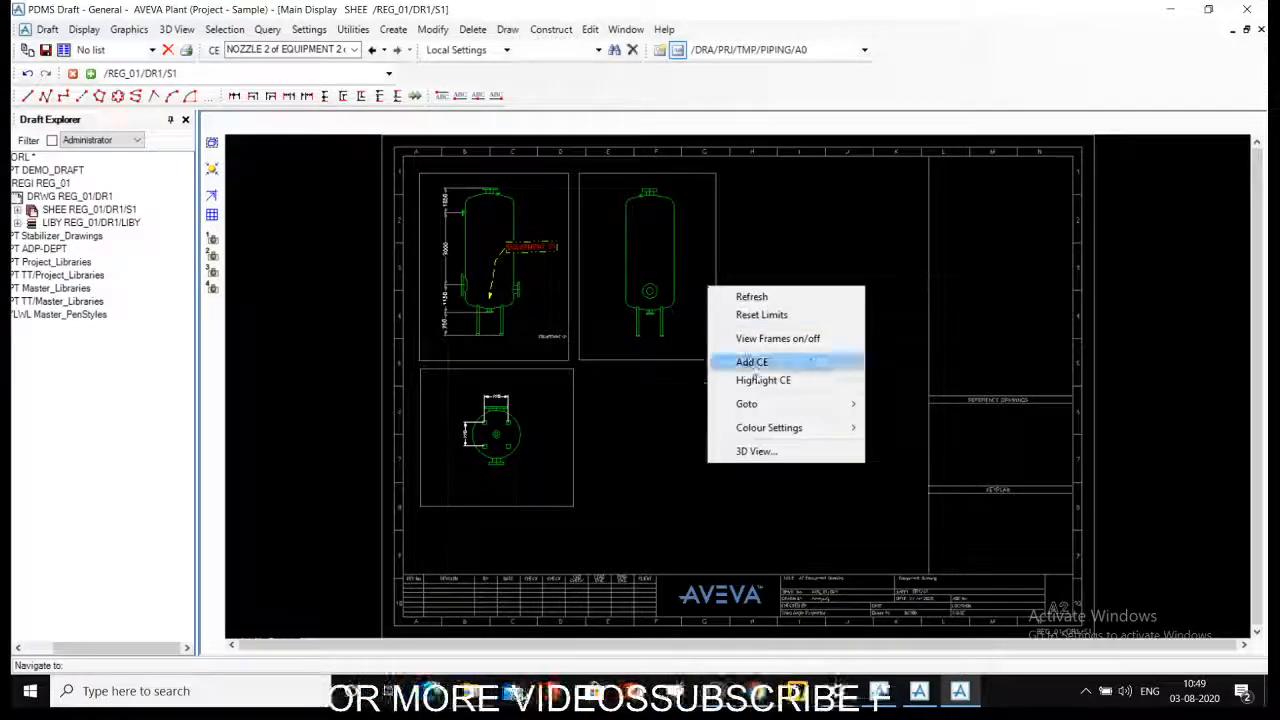
mouse_move(767, 400)
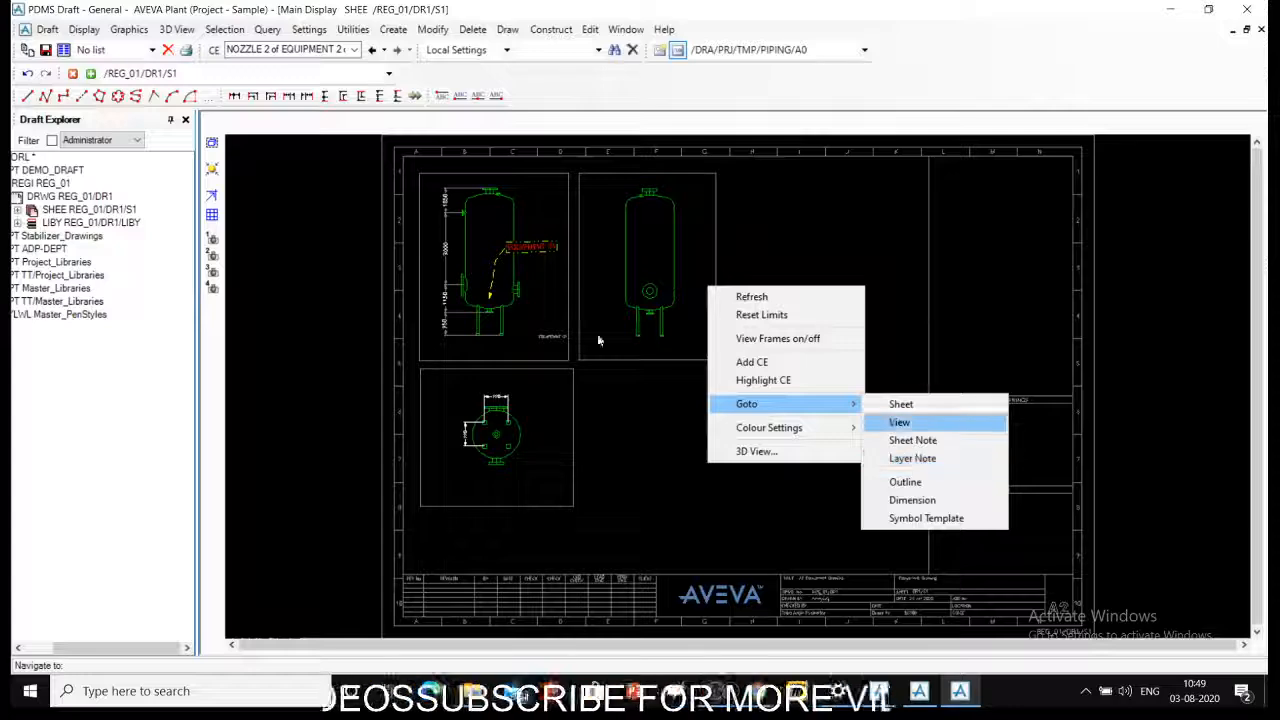
left_click(575, 228)
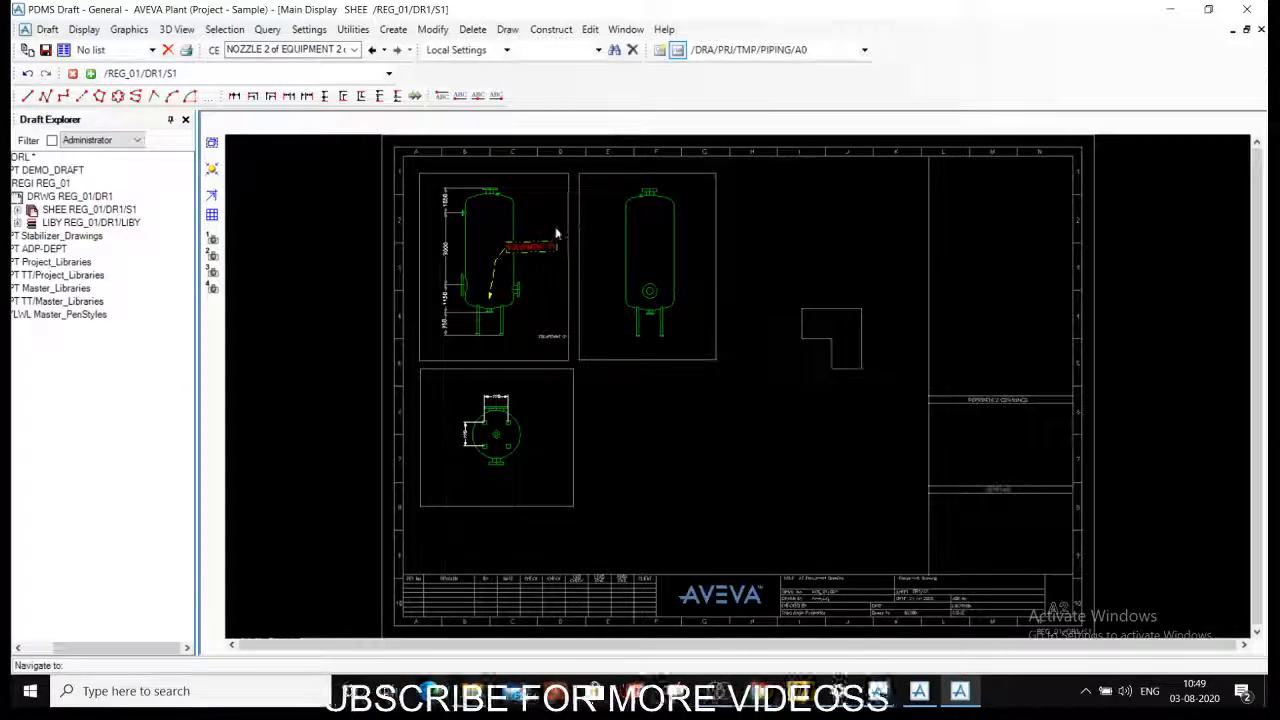
- Use Goto Sheet to move from the label to its owning sheet, REG_01/DR1/S1, as the current element
right_click(812, 269)
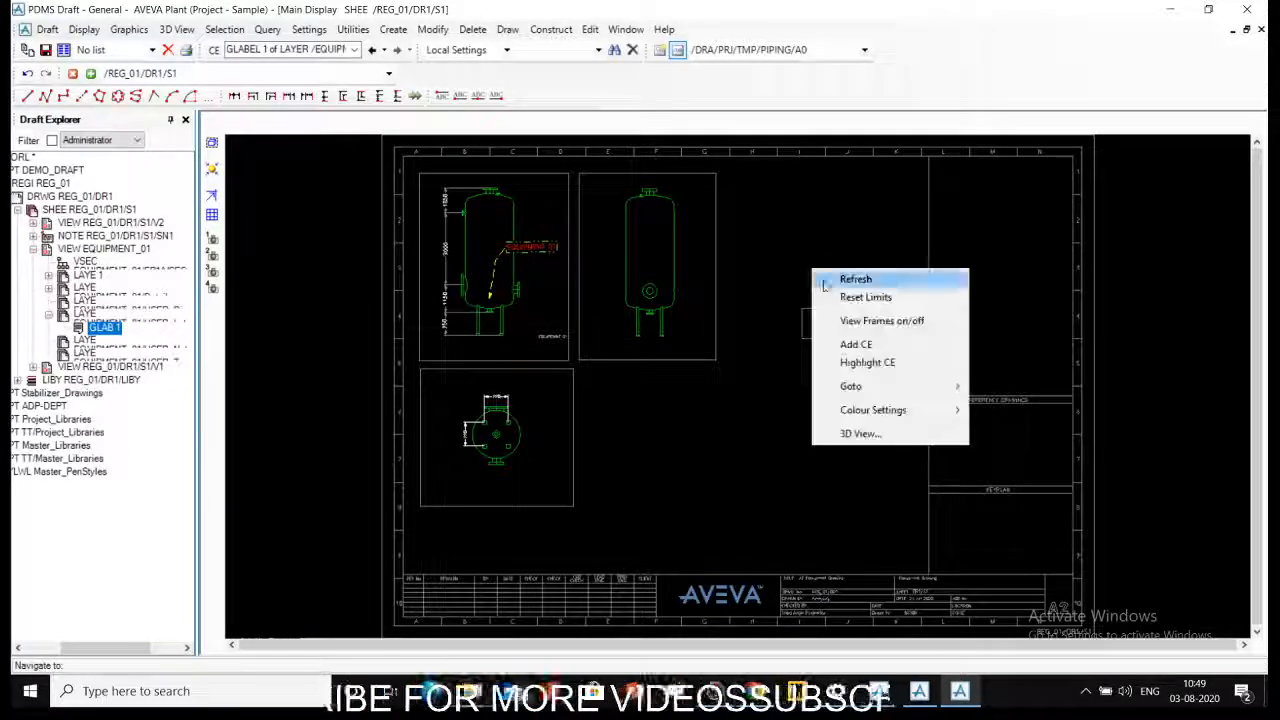
mouse_move(879, 387)
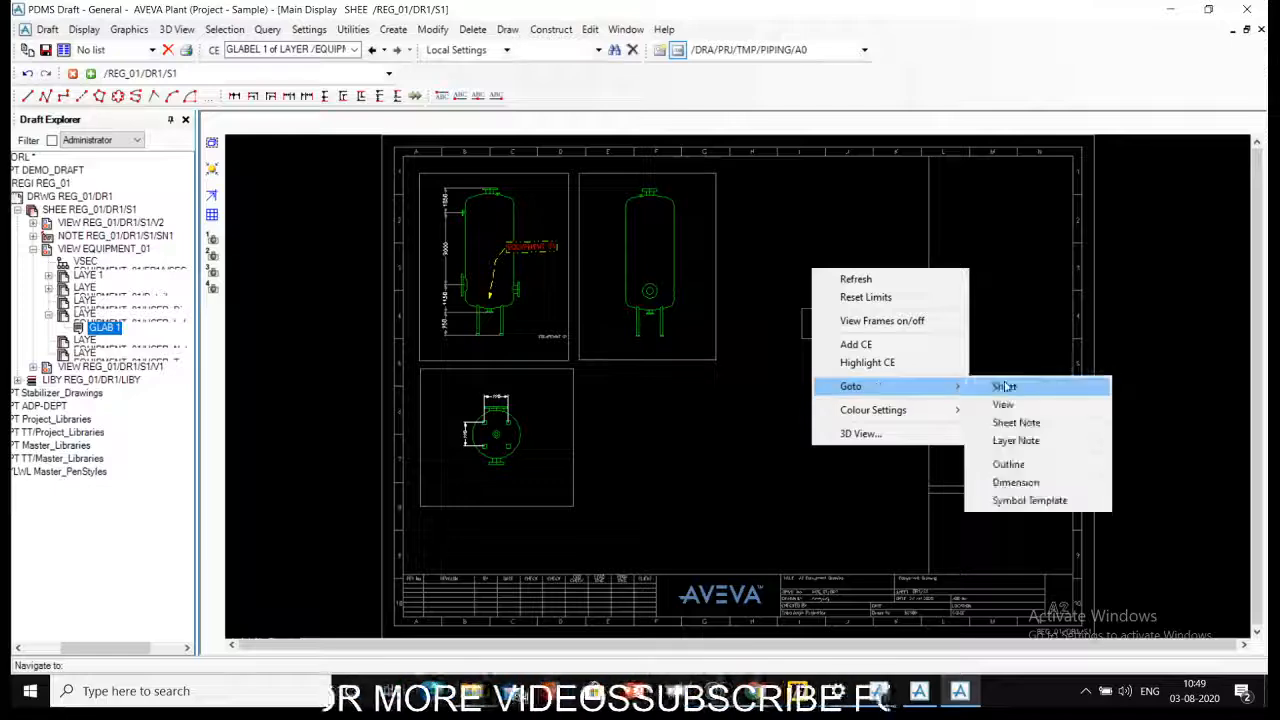
left_click(1004, 386)
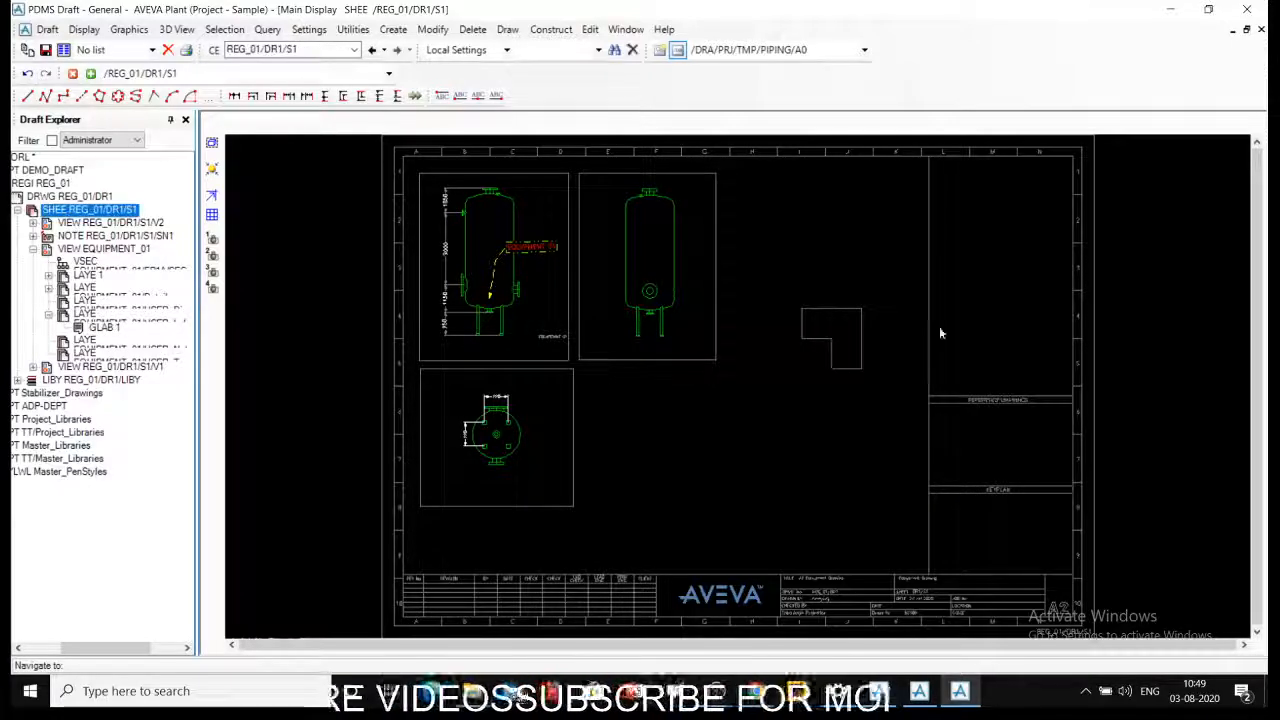
- Use Goto View and identify the second vessel elevation's frame to make that view the current element
right_click(841, 241)
mouse_move(927, 364)
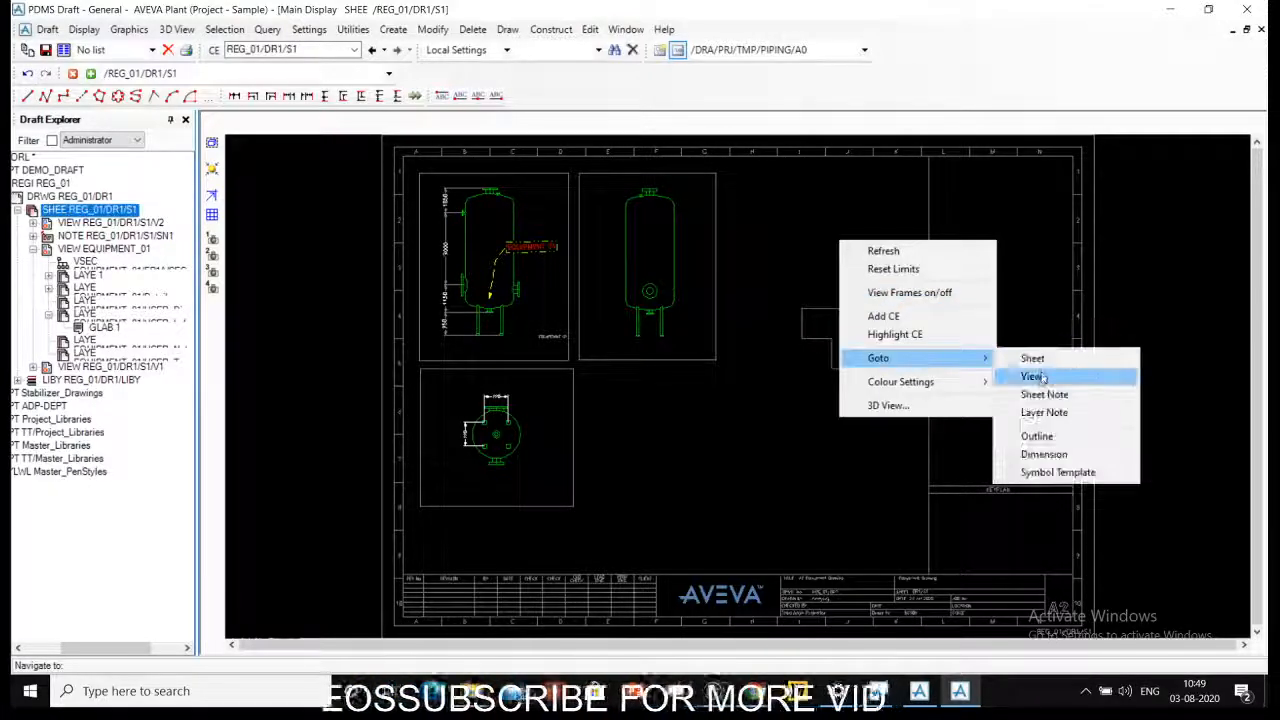
left_click(1030, 376)
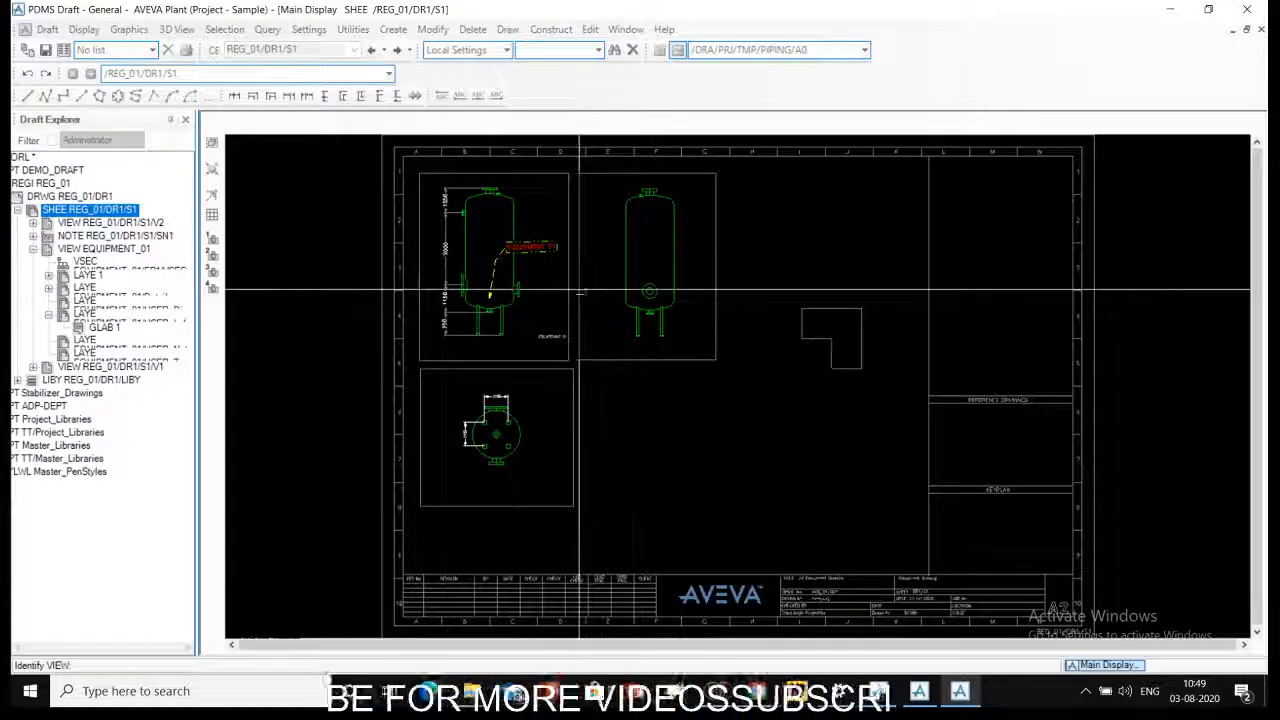
left_click(581, 290)
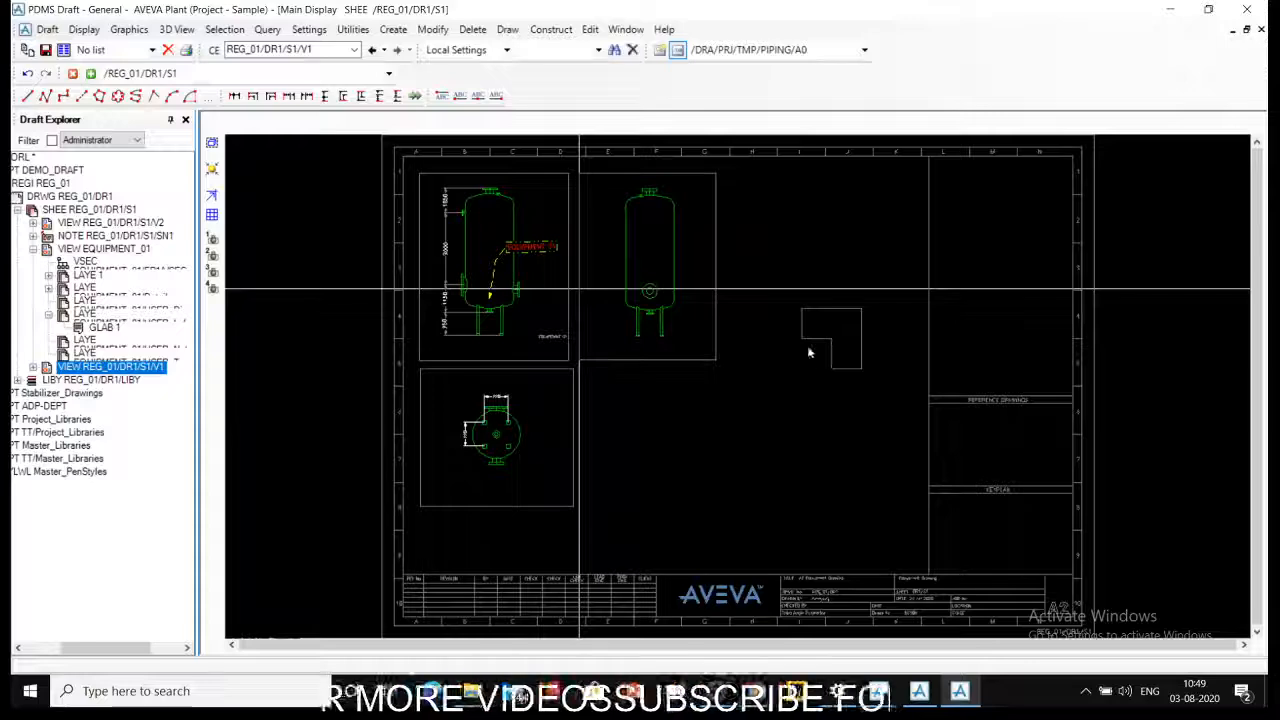
- Bring up the Goto navigation options from the second vessel elevation's view
right_click(785, 324)
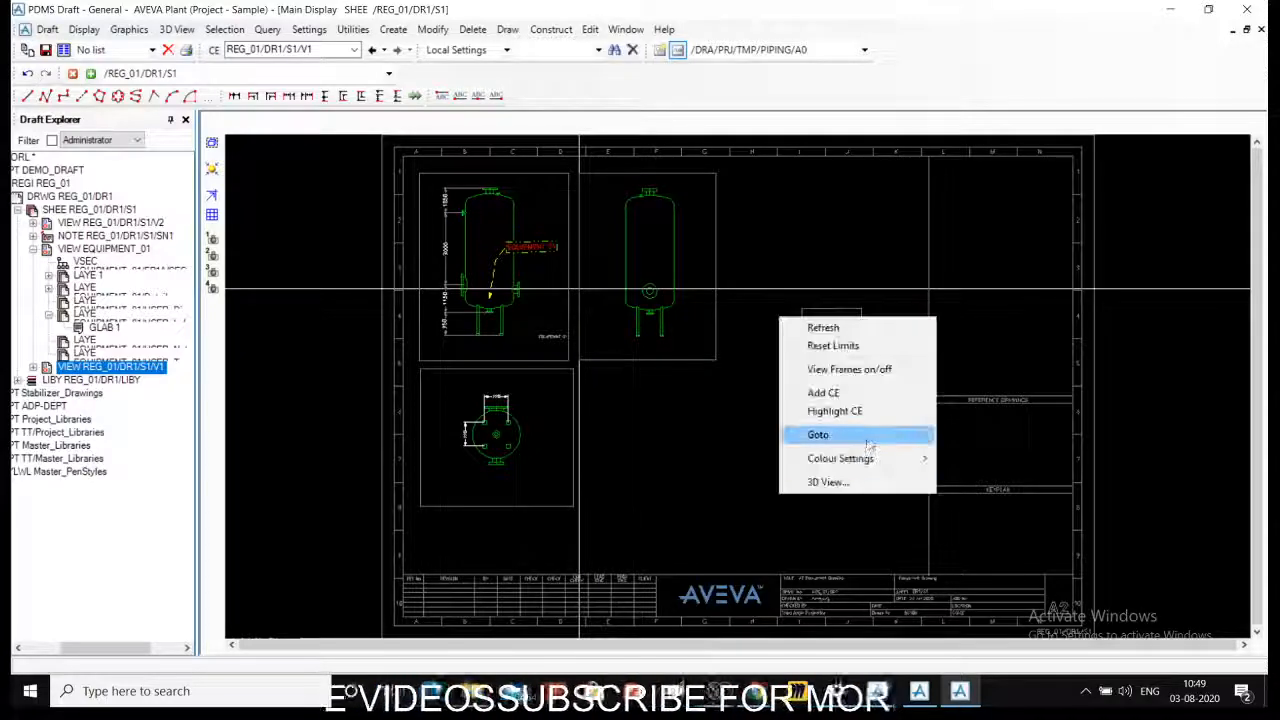
mouse_move(870, 443)
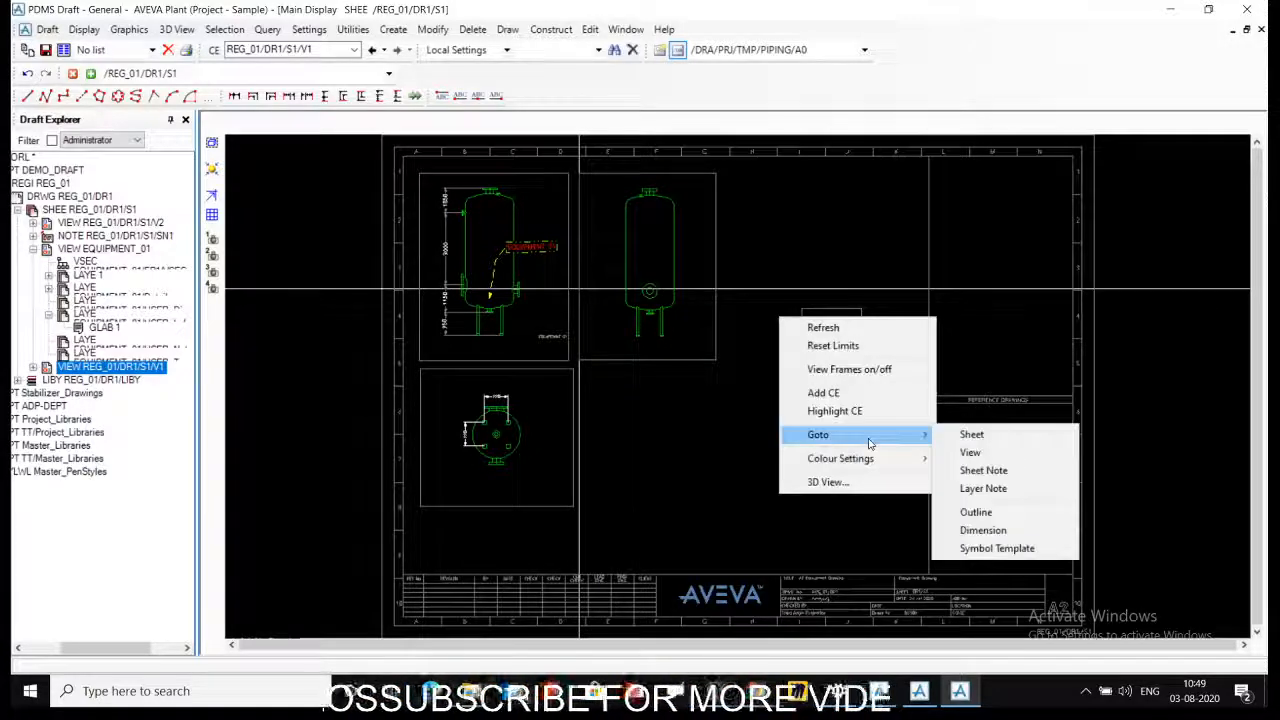